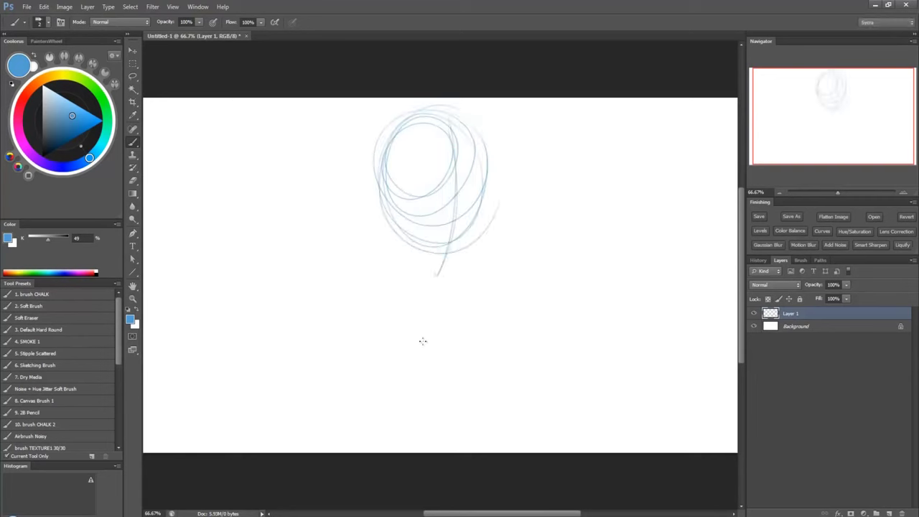
# Sketch a loose blue construction drawing of a woman's head, facial guidelines, neck, shoulders and long hair.
pyautogui.moveTo(389, 178)
pyautogui.mouseDown()
pyautogui.moveTo(455, 172)
pyautogui.moveTo(456, 262)
pyautogui.moveTo(433, 250)
pyautogui.moveTo(485, 183)
pyautogui.moveTo(433, 267)
pyautogui.moveTo(422, 322)
pyautogui.moveTo(366, 279)
pyautogui.moveTo(345, 289)
pyautogui.moveTo(356, 296)
pyautogui.moveTo(379, 251)
pyautogui.moveTo(288, 304)
pyautogui.moveTo(456, 341)
pyautogui.moveTo(417, 378)
pyautogui.moveTo(436, 298)
pyautogui.moveTo(295, 296)
pyautogui.moveTo(332, 277)
pyautogui.moveTo(434, 363)
pyautogui.moveTo(415, 367)
pyautogui.moveTo(409, 311)
pyautogui.moveTo(430, 299)
pyautogui.moveTo(349, 296)
pyautogui.moveTo(370, 173)
pyautogui.moveTo(435, 181)
pyautogui.moveTo(454, 228)
pyautogui.mouseUp()
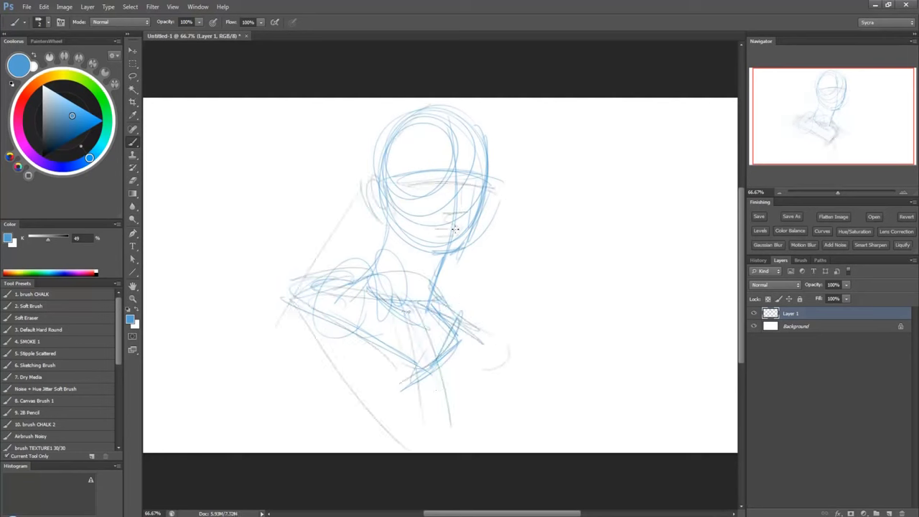
pyautogui.moveTo(354, 137)
pyautogui.mouseDown()
pyautogui.moveTo(492, 116)
pyautogui.moveTo(472, 300)
pyautogui.moveTo(454, 99)
pyautogui.moveTo(488, 143)
pyautogui.moveTo(362, 201)
pyautogui.moveTo(388, 366)
pyautogui.moveTo(478, 241)
pyautogui.moveTo(496, 393)
pyautogui.mouseUp()
# Scale the construction sketch down with Free Transform and place it in the upper middle of the canvas.
pyautogui.hotkey('ctrl', 't')
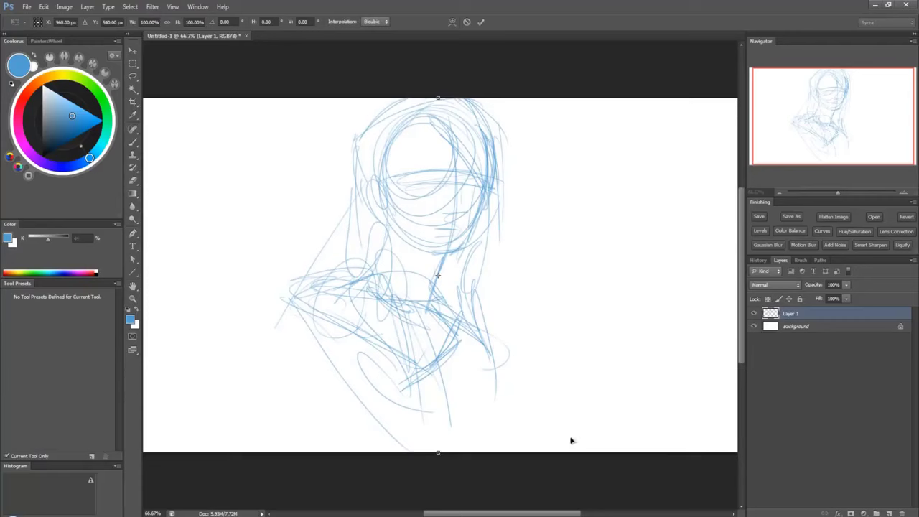
pyautogui.hotkey('ctrl', '-')
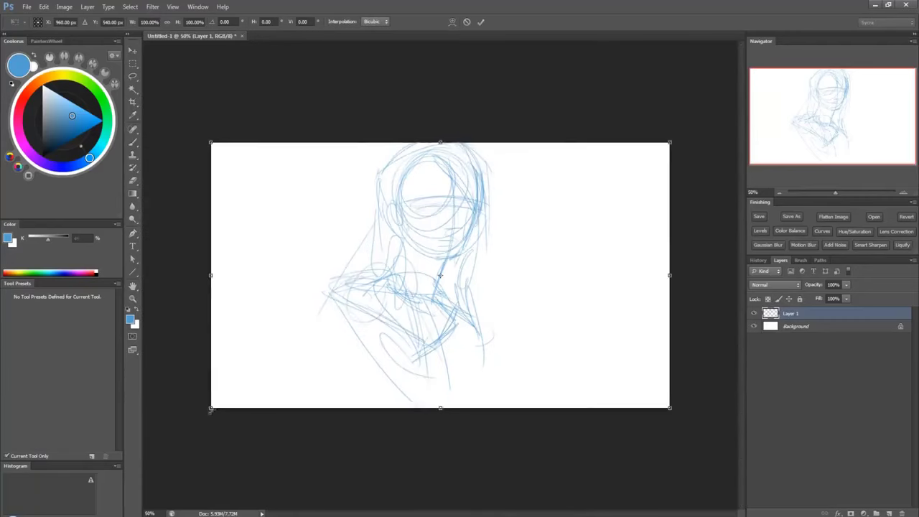
pyautogui.moveTo(212, 409); pyautogui.dragTo(421, 285)
pyautogui.moveTo(562, 222)
pyautogui.mouseDown()
pyautogui.moveTo(371, 265)
pyautogui.moveTo(367, 239)
pyautogui.moveTo(462, 208)
pyautogui.moveTo(556, 222)
pyautogui.mouseUp()
pyautogui.press('Return')
# Duplicate the sketch layer twice and space the three copies side by side across the canvas.
pyautogui.hotkey('ctrl', 'j')
pyautogui.hotkey('ctrl', 'j')
pyautogui.hotkey('ctrl', 'z')
pyautogui.click(797, 325)
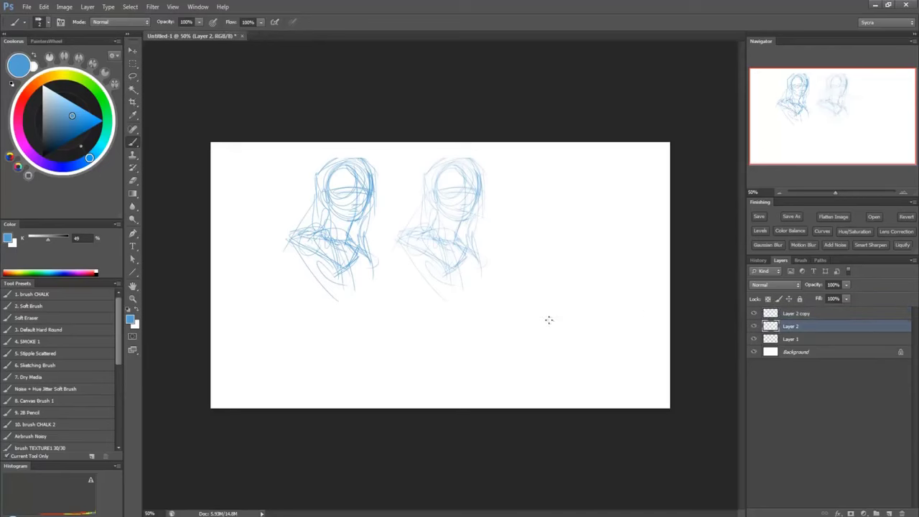
pyautogui.press('v')
pyautogui.moveTo(356, 208)
pyautogui.mouseDown()
pyautogui.moveTo(588, 208)
pyautogui.moveTo(567, 219)
pyautogui.moveTo(574, 208)
pyautogui.mouseUp()
# Merge the three sketch layers into one and lower its opacity to a faint underdrawing.
pyautogui.click(789, 338)
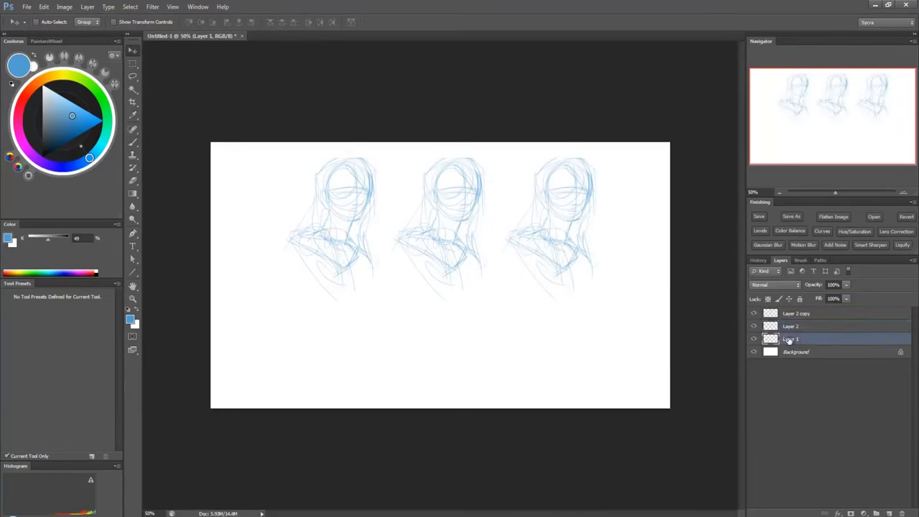
pyautogui.keyDown('shift'); pyautogui.click(825, 315); pyautogui.keyUp('shift')
pyautogui.hotkey('ctrl', 'e')
pyautogui.moveTo(848, 286); pyautogui.dragTo(828, 299)
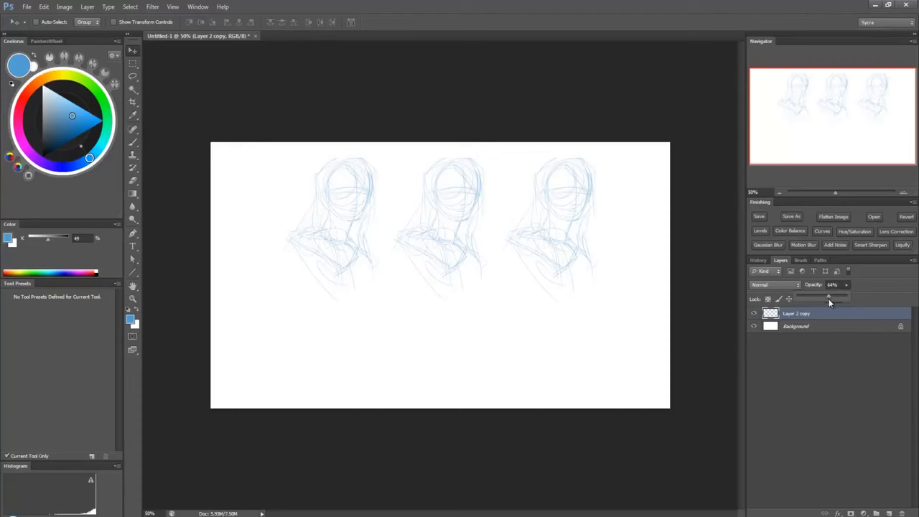
# Add a new layer above the faded sketches and draw the middle head's eyes with a black brush.
pyautogui.click(889, 513)
pyautogui.press('d')
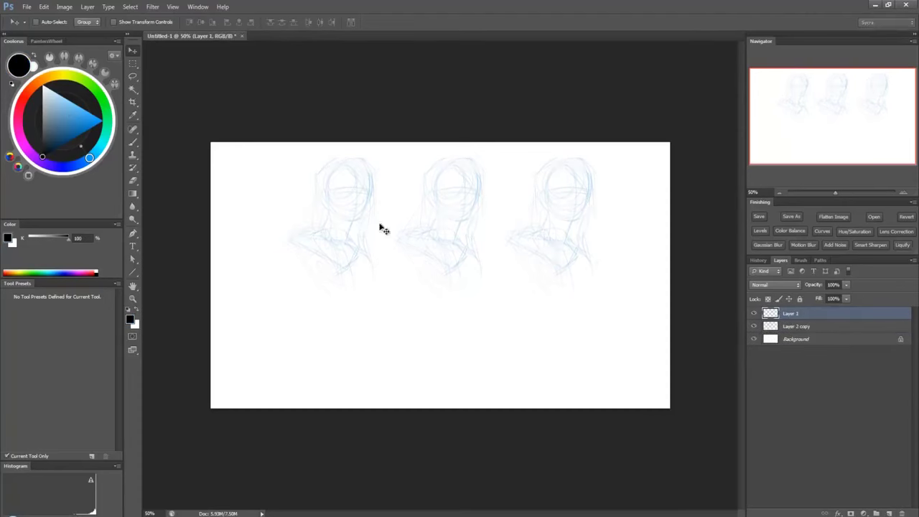
pyautogui.press('b')
pyautogui.hotkey('ctrl', '+')
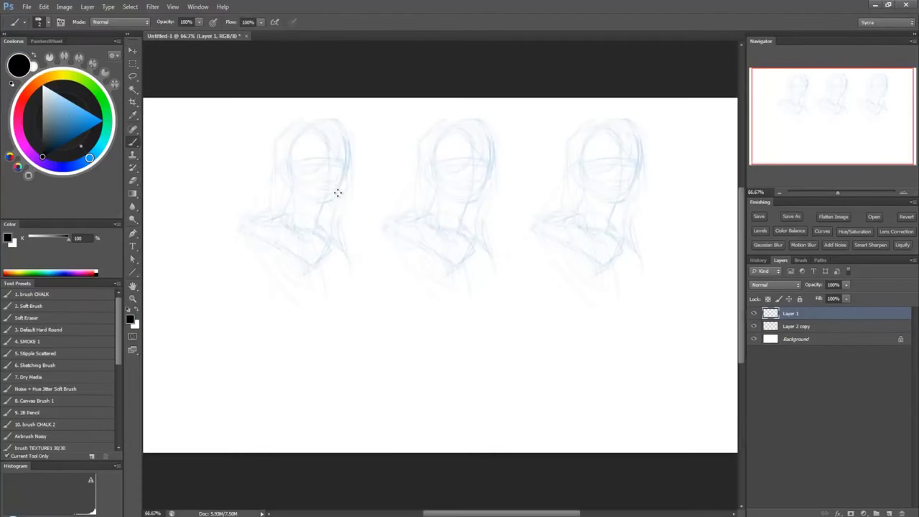
pyautogui.hotkey('ctrl', '+')
pyautogui.moveTo(515, 212); pyautogui.dragTo(481, 277)
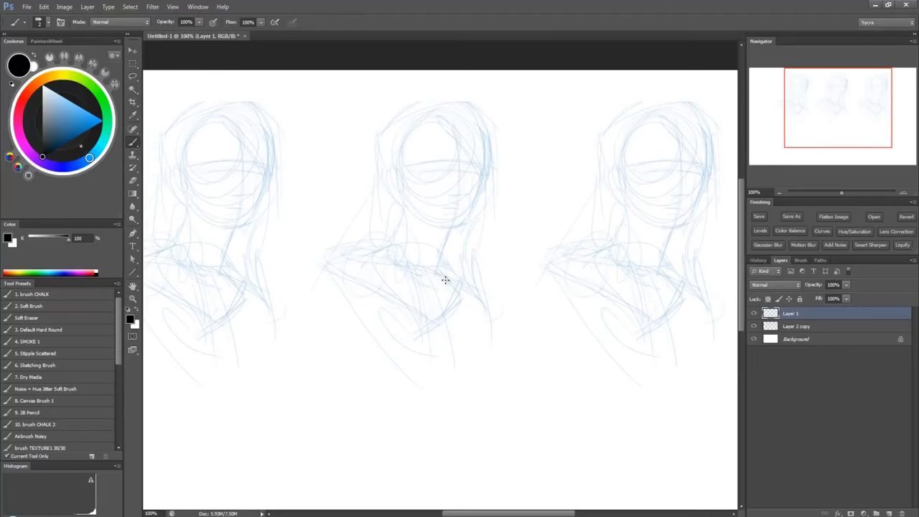
pyautogui.moveTo(440, 161)
pyautogui.mouseDown()
pyautogui.moveTo(424, 170)
pyautogui.moveTo(481, 172)
pyautogui.moveTo(482, 183)
pyautogui.mouseUp()
pyautogui.moveTo(475, 164); pyautogui.dragTo(485, 176)
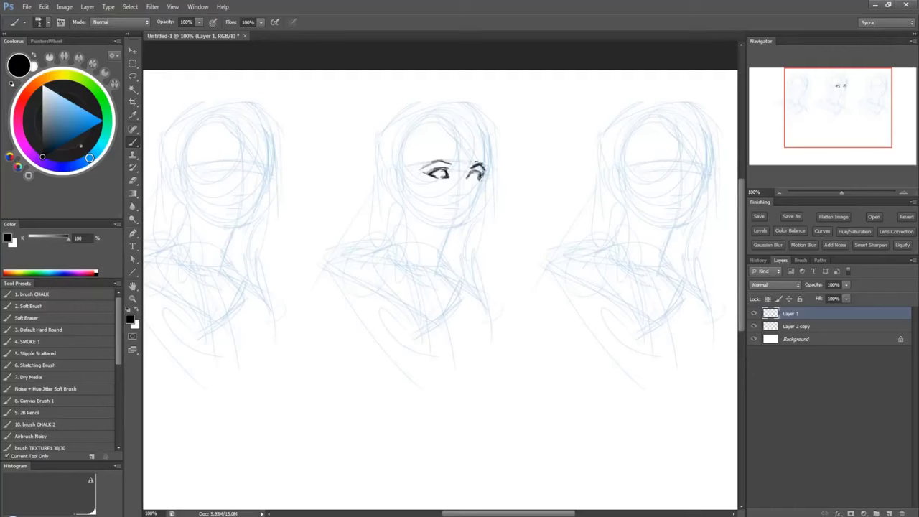
# Draw the diagonal fringe, nose, mouth and jawline of the middle face over the blue guides.
pyautogui.moveTo(443, 129); pyautogui.dragTo(484, 173)
pyautogui.moveTo(448, 131)
pyautogui.mouseDown()
pyautogui.moveTo(488, 177)
pyautogui.moveTo(463, 205)
pyautogui.mouseUp()
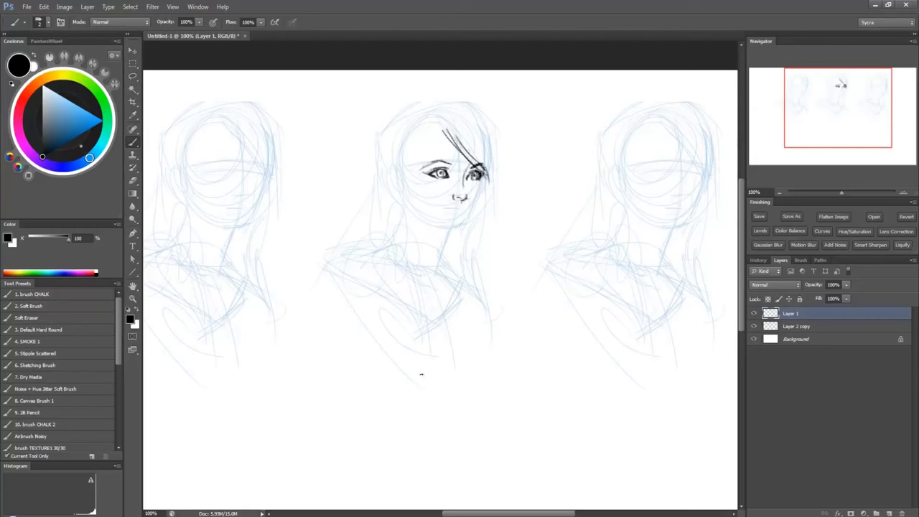
pyautogui.moveTo(484, 175)
pyautogui.mouseDown()
pyautogui.moveTo(461, 231)
pyautogui.moveTo(468, 213)
pyautogui.mouseUp()
pyautogui.moveTo(454, 221); pyautogui.dragTo(457, 223)
pyautogui.moveTo(404, 191); pyautogui.dragTo(435, 227)
# Outline the parted hair around the middle head's crown and draw the near-side ear.
pyautogui.moveTo(434, 117)
pyautogui.mouseDown()
pyautogui.moveTo(443, 136)
pyautogui.moveTo(396, 173)
pyautogui.mouseUp()
pyautogui.moveTo(435, 96)
pyautogui.mouseDown()
pyautogui.moveTo(424, 125)
pyautogui.moveTo(380, 146)
pyautogui.moveTo(496, 151)
pyautogui.moveTo(485, 208)
pyautogui.mouseUp()
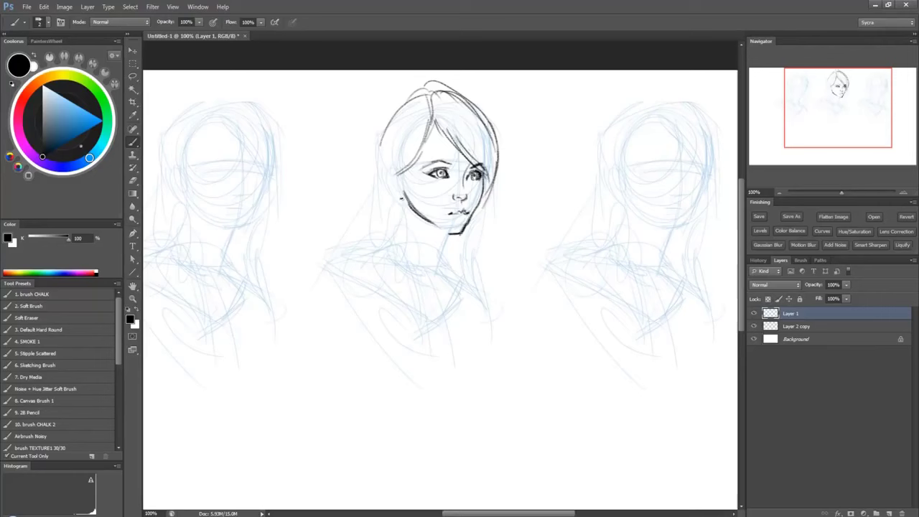
pyautogui.moveTo(396, 172); pyautogui.dragTo(392, 197)
pyautogui.moveTo(411, 165); pyautogui.dragTo(384, 176)
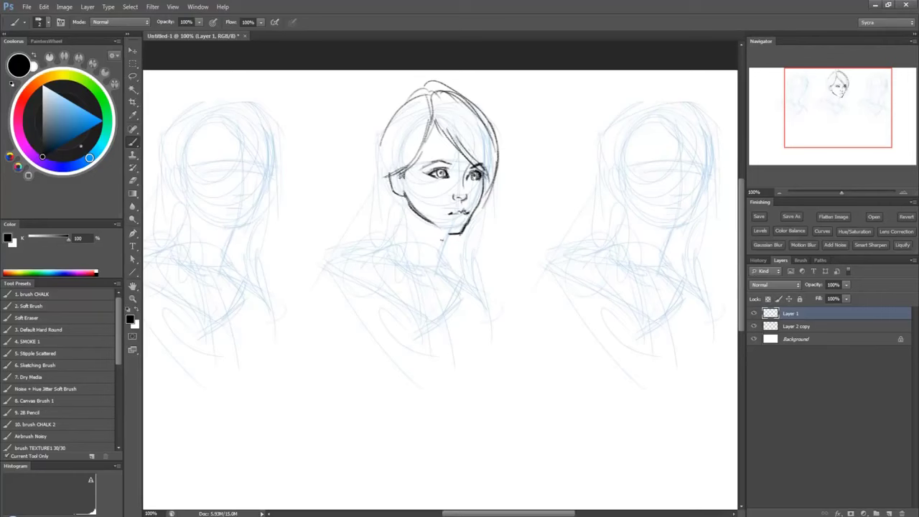
# Draw the middle woman's neck and shoulder lines and the hair strands hanging on both sides.
pyautogui.moveTo(446, 232); pyautogui.dragTo(429, 271)
pyautogui.moveTo(405, 195); pyautogui.dragTo(398, 236)
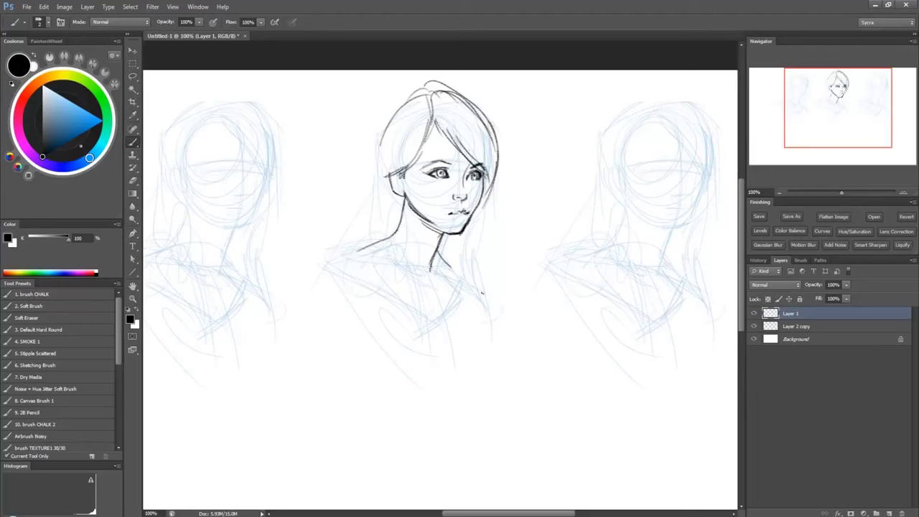
pyautogui.moveTo(384, 138); pyautogui.dragTo(376, 230)
pyautogui.moveTo(379, 175)
pyautogui.mouseDown()
pyautogui.moveTo(385, 215)
pyautogui.moveTo(364, 256)
pyautogui.mouseUp()
pyautogui.moveTo(468, 236); pyautogui.dragTo(482, 293)
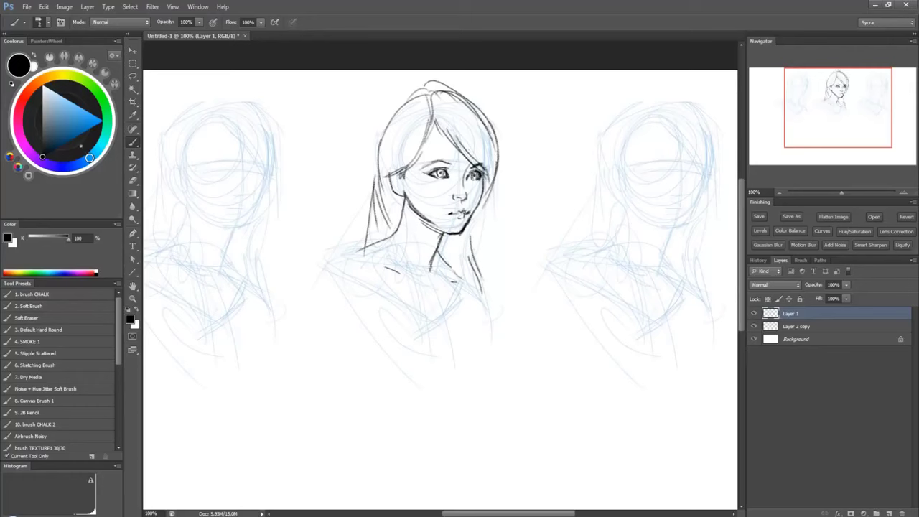
# Refine the middle woman's nose and jaw, and draw her curved garment neckline and a long hair lock.
pyautogui.moveTo(468, 187)
pyautogui.mouseDown()
pyautogui.moveTo(463, 203)
pyautogui.moveTo(458, 194)
pyautogui.moveTo(467, 202)
pyautogui.mouseUp()
pyautogui.moveTo(407, 203); pyautogui.dragTo(449, 231)
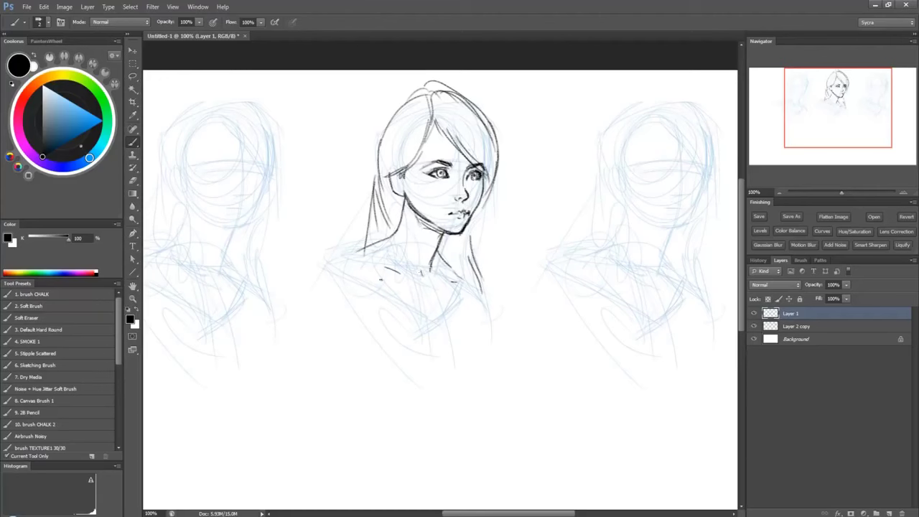
pyautogui.moveTo(362, 251)
pyautogui.mouseDown()
pyautogui.moveTo(386, 300)
pyautogui.moveTo(454, 310)
pyautogui.mouseUp()
pyautogui.moveTo(460, 281); pyautogui.dragTo(461, 320)
pyautogui.moveTo(381, 184); pyautogui.dragTo(395, 280)
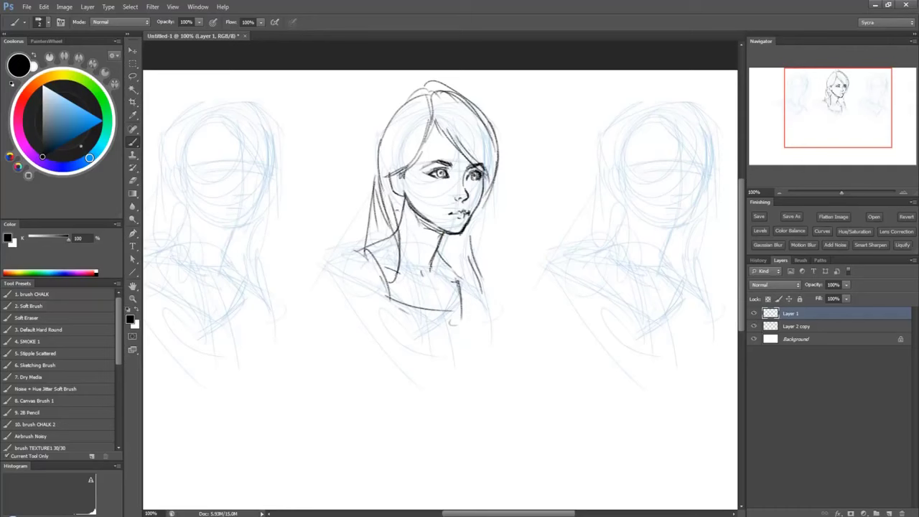
# Add more flowing hair strands on both sides of the middle woman's neck and define her lips.
pyautogui.moveTo(401, 201); pyautogui.dragTo(398, 239)
pyautogui.moveTo(367, 182)
pyautogui.mouseDown()
pyautogui.moveTo(348, 253)
pyautogui.moveTo(368, 288)
pyautogui.mouseUp()
pyautogui.moveTo(471, 216); pyautogui.dragTo(476, 272)
pyautogui.moveTo(452, 214); pyautogui.dragTo(468, 209)
# Draw the jaw outline, eyes and eyebrows on the right-hand head in a more realistic style.
pyautogui.moveTo(600, 257); pyautogui.dragTo(519, 266)
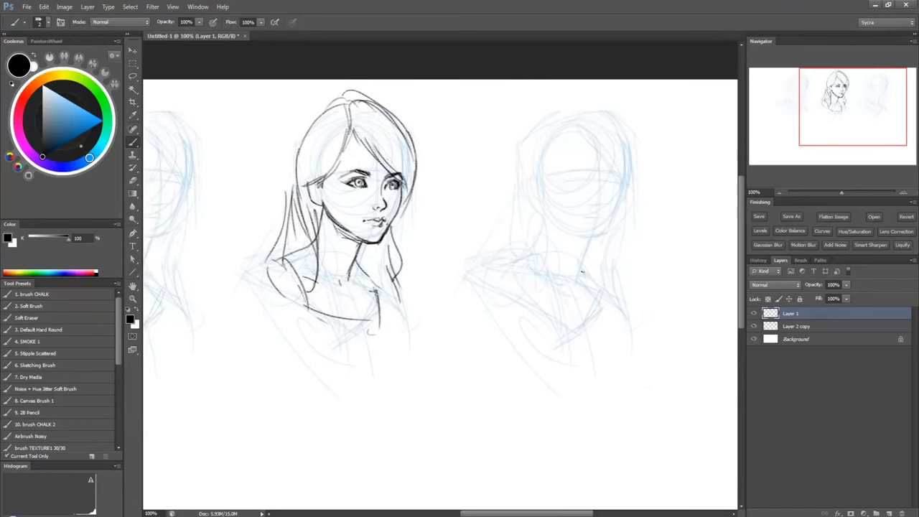
pyautogui.moveTo(558, 174)
pyautogui.mouseDown()
pyautogui.moveTo(591, 179)
pyautogui.moveTo(576, 189)
pyautogui.moveTo(613, 171)
pyautogui.moveTo(616, 185)
pyautogui.moveTo(622, 180)
pyautogui.moveTo(589, 239)
pyautogui.mouseUp()
pyautogui.moveTo(615, 211); pyautogui.dragTo(595, 237)
pyautogui.moveTo(544, 205)
pyautogui.mouseDown()
pyautogui.moveTo(577, 234)
pyautogui.moveTo(543, 197)
pyautogui.moveTo(578, 177)
pyautogui.moveTo(621, 178)
pyautogui.moveTo(615, 182)
pyautogui.mouseUp()
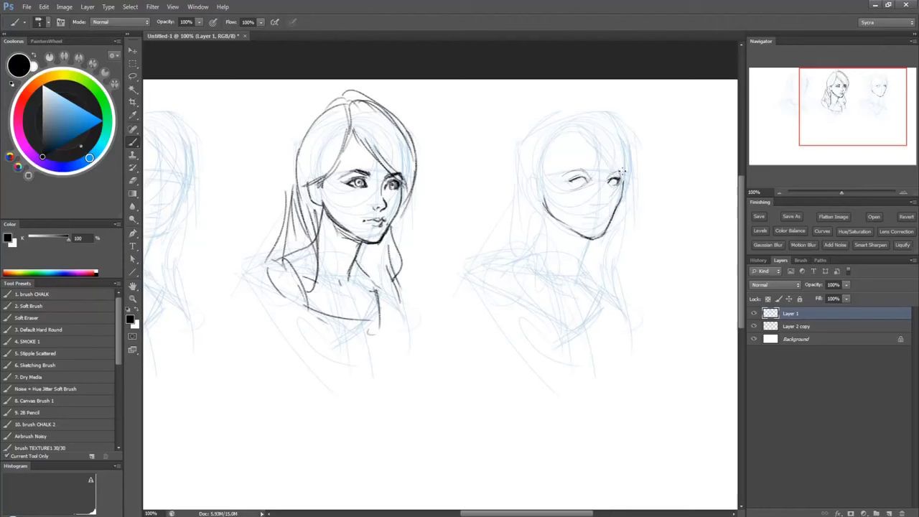
pyautogui.moveTo(607, 176)
pyautogui.mouseDown()
pyautogui.moveTo(625, 175)
pyautogui.moveTo(623, 188)
pyautogui.moveTo(581, 184)
pyautogui.moveTo(620, 177)
pyautogui.moveTo(568, 172)
pyautogui.moveTo(564, 180)
pyautogui.moveTo(614, 183)
pyautogui.moveTo(579, 186)
pyautogui.mouseUp()
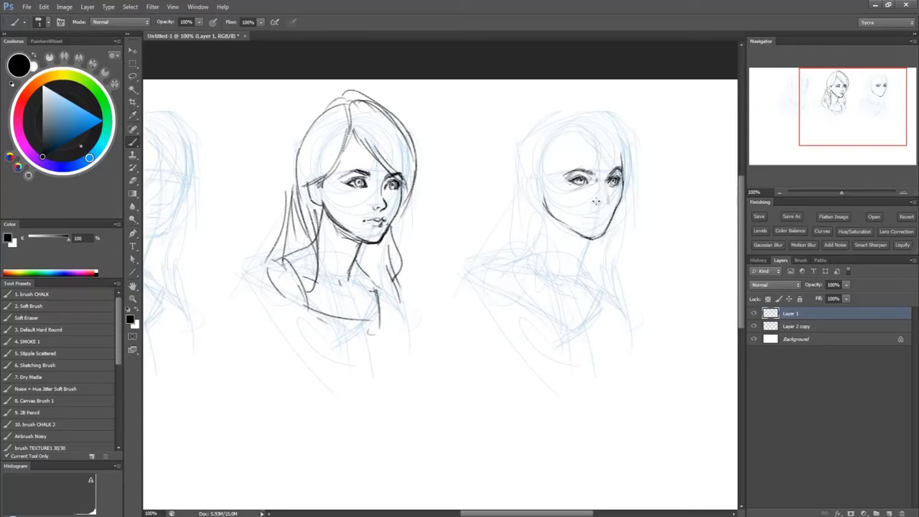
# Draw the nose, lips, ear, neck and collarbones of the right-hand woman with fine black lines.
pyautogui.moveTo(595, 201); pyautogui.dragTo(601, 204)
pyautogui.moveTo(603, 198)
pyautogui.mouseDown()
pyautogui.moveTo(590, 216)
pyautogui.moveTo(603, 220)
pyautogui.moveTo(602, 234)
pyautogui.mouseUp()
pyautogui.moveTo(547, 188); pyautogui.dragTo(543, 231)
pyautogui.moveTo(572, 123)
pyautogui.mouseDown()
pyautogui.moveTo(529, 185)
pyautogui.moveTo(534, 195)
pyautogui.moveTo(546, 177)
pyautogui.moveTo(536, 192)
pyautogui.moveTo(584, 237)
pyautogui.moveTo(564, 277)
pyautogui.moveTo(592, 273)
pyautogui.mouseUp()
pyautogui.moveTo(539, 211)
pyautogui.mouseDown()
pyautogui.moveTo(536, 240)
pyautogui.moveTo(501, 255)
pyautogui.moveTo(519, 274)
pyautogui.mouseUp()
pyautogui.moveTo(626, 184); pyautogui.dragTo(611, 282)
# Draw the right-hand woman's swept fringe and the outline of her hair over the crown.
pyautogui.moveTo(593, 139)
pyautogui.mouseDown()
pyautogui.moveTo(623, 179)
pyautogui.moveTo(617, 198)
pyautogui.mouseUp()
pyautogui.moveTo(576, 126); pyautogui.dragTo(601, 152)
pyautogui.moveTo(572, 125)
pyautogui.mouseDown()
pyautogui.moveTo(587, 94)
pyautogui.moveTo(632, 169)
pyautogui.moveTo(631, 259)
pyautogui.mouseUp()
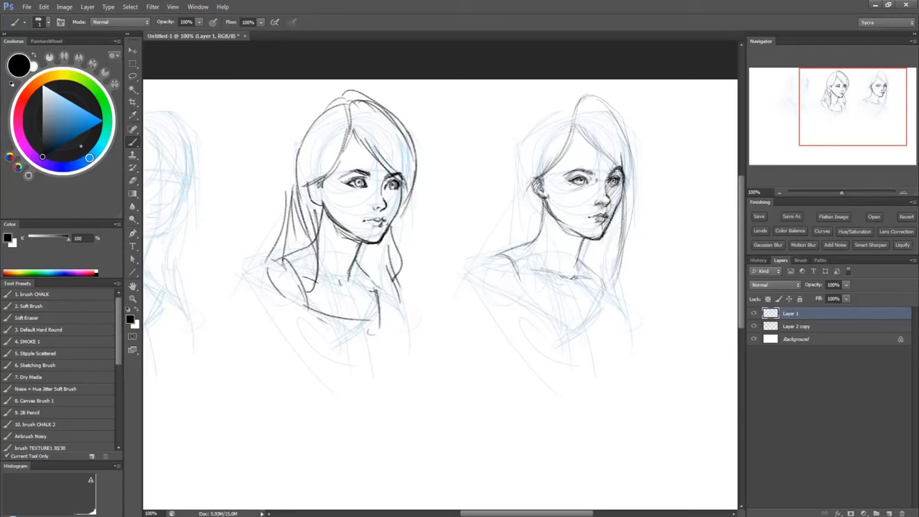
pyautogui.moveTo(572, 130); pyautogui.dragTo(580, 95)
pyautogui.moveTo(539, 111); pyautogui.dragTo(582, 97)
# Draw long straight hair strands on both sides of the right-hand woman's neck, with one lock falling over her chest.
pyautogui.moveTo(527, 148)
pyautogui.mouseDown()
pyautogui.moveTo(513, 252)
pyautogui.moveTo(509, 226)
pyautogui.moveTo(516, 284)
pyautogui.mouseUp()
pyautogui.moveTo(518, 165); pyautogui.dragTo(502, 260)
pyautogui.moveTo(614, 209); pyautogui.dragTo(598, 284)
pyautogui.moveTo(617, 221); pyautogui.dragTo(595, 280)
pyautogui.moveTo(512, 266); pyautogui.dragTo(523, 290)
pyautogui.moveTo(517, 330); pyautogui.dragTo(539, 351)
pyautogui.moveTo(516, 287); pyautogui.dragTo(530, 352)
pyautogui.moveTo(521, 323); pyautogui.dragTo(560, 355)
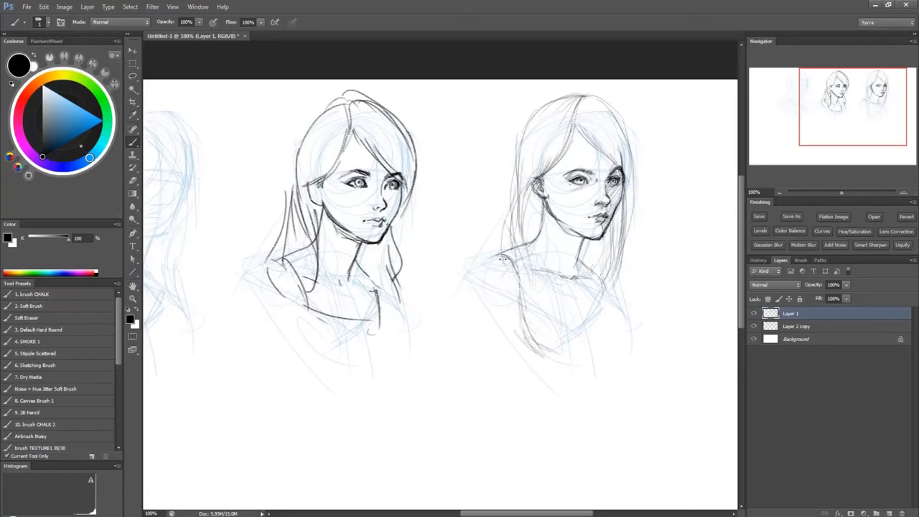
# Draw the right-hand woman's near shoulder and the outer hair contour on the far side of her face.
pyautogui.moveTo(502, 251); pyautogui.dragTo(470, 287)
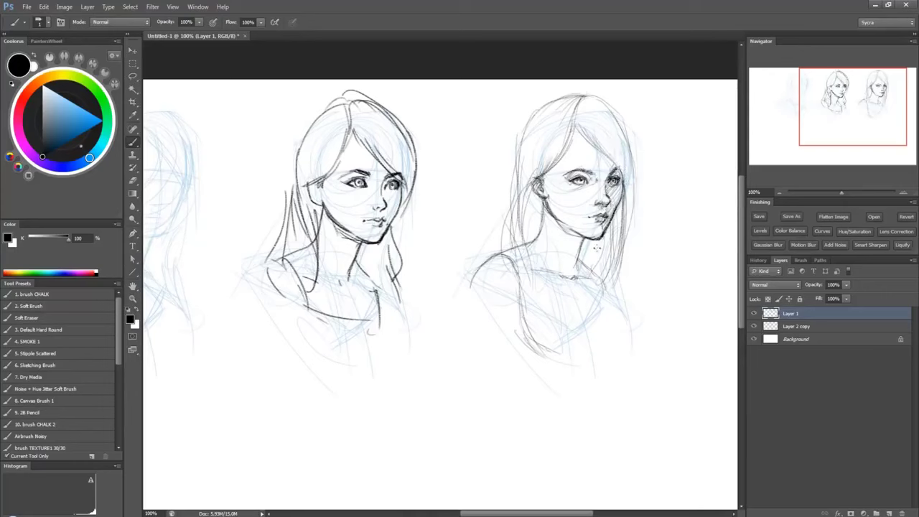
pyautogui.moveTo(597, 95); pyautogui.dragTo(630, 134)
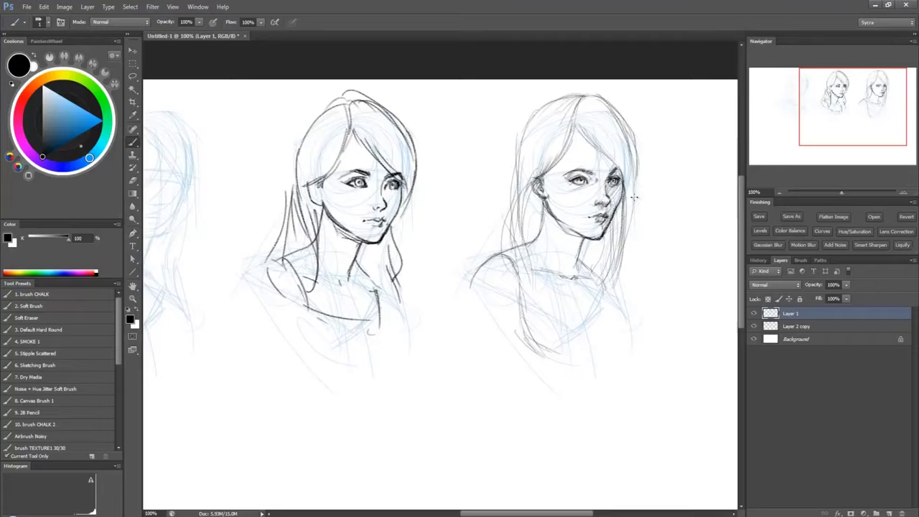
pyautogui.moveTo(635, 140); pyautogui.dragTo(625, 248)
# Draw large anime-style eyes, eyebrows, a pointed jaw, a small nose and mouth, and the neck on the left-hand head.
pyautogui.moveTo(369, 407)
pyautogui.mouseDown()
pyautogui.moveTo(498, 410)
pyautogui.moveTo(681, 447)
pyautogui.mouseUp()
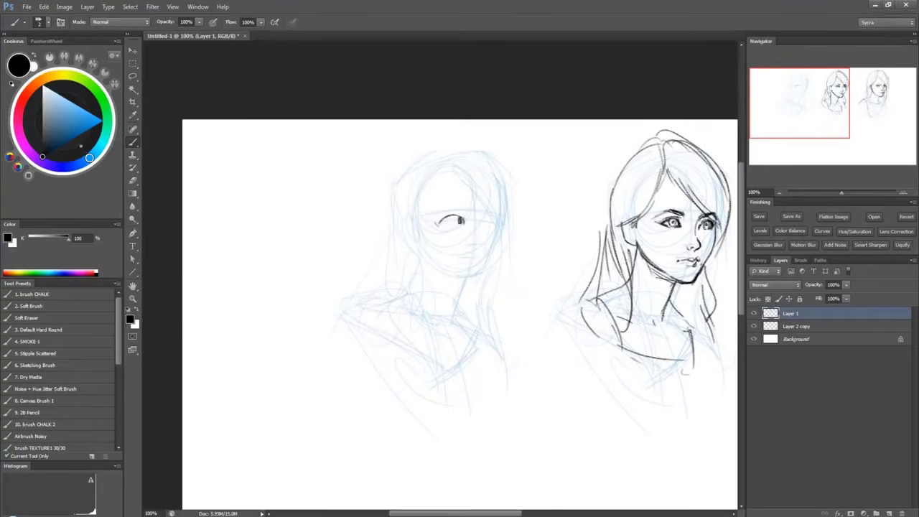
pyautogui.moveTo(486, 224); pyautogui.dragTo(494, 224)
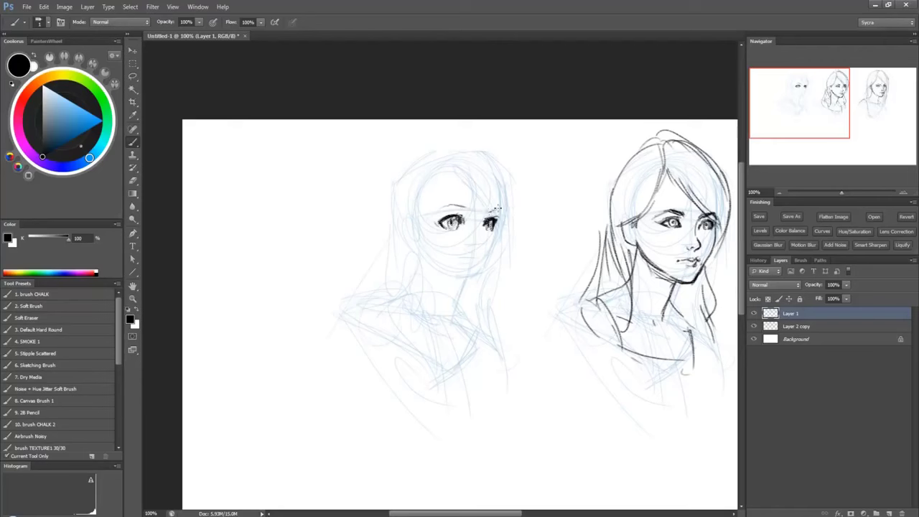
pyautogui.moveTo(486, 213)
pyautogui.mouseDown()
pyautogui.moveTo(501, 207)
pyautogui.moveTo(492, 252)
pyautogui.moveTo(468, 273)
pyautogui.moveTo(451, 267)
pyautogui.mouseUp()
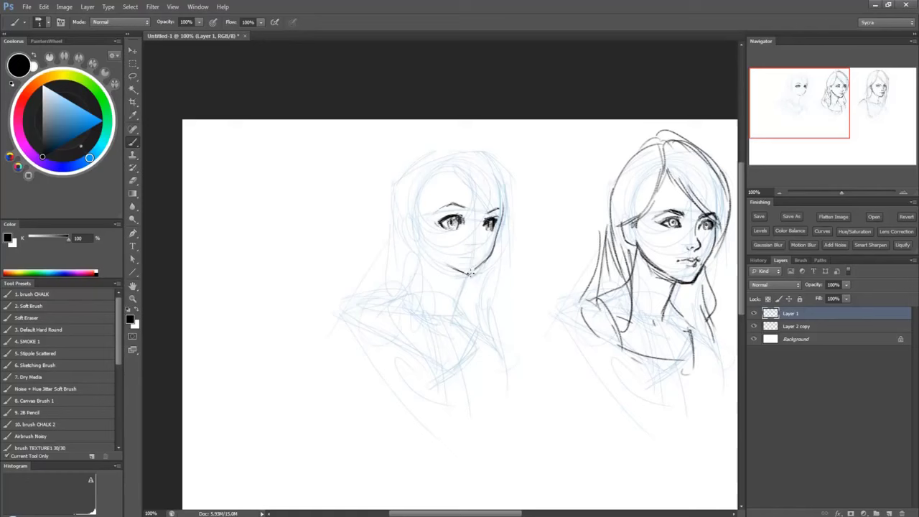
pyautogui.moveTo(474, 243)
pyautogui.mouseDown()
pyautogui.moveTo(480, 252)
pyautogui.moveTo(443, 300)
pyautogui.moveTo(426, 251)
pyautogui.mouseUp()
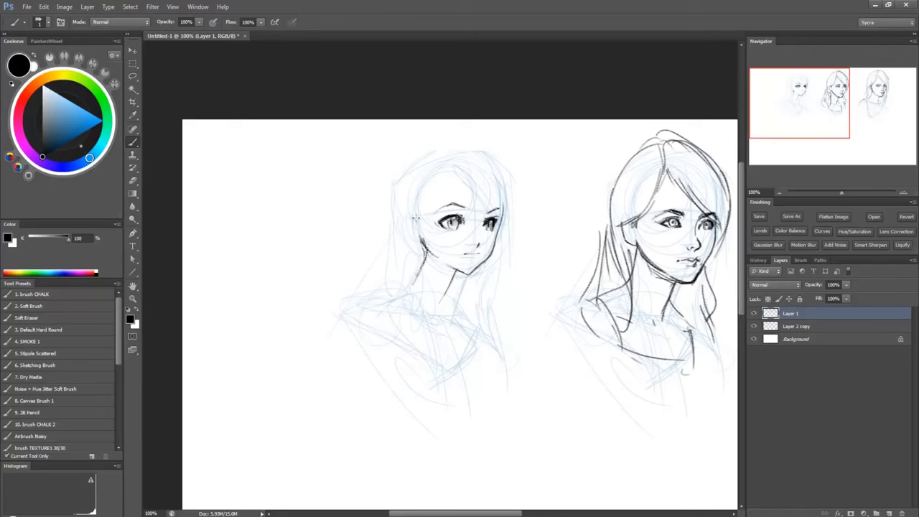
# Draw the left-hand woman's ear and the side-swept fringe falling past her far eye.
pyautogui.moveTo(415, 217)
pyautogui.mouseDown()
pyautogui.moveTo(403, 226)
pyautogui.moveTo(420, 244)
pyautogui.mouseUp()
pyautogui.moveTo(441, 152)
pyautogui.mouseDown()
pyautogui.moveTo(493, 198)
pyautogui.moveTo(504, 224)
pyautogui.mouseUp()
pyautogui.moveTo(495, 190); pyautogui.dragTo(506, 251)
# Shade the left-hand woman's neck under the jaw and draw her shoulders and square neckline.
pyautogui.moveTo(429, 260)
pyautogui.mouseDown()
pyautogui.moveTo(453, 273)
pyautogui.moveTo(428, 248)
pyautogui.moveTo(463, 273)
pyautogui.mouseUp()
pyautogui.moveTo(423, 240)
pyautogui.mouseDown()
pyautogui.moveTo(417, 279)
pyautogui.moveTo(460, 296)
pyautogui.mouseUp()
pyautogui.moveTo(419, 273)
pyautogui.mouseDown()
pyautogui.moveTo(366, 301)
pyautogui.moveTo(399, 294)
pyautogui.moveTo(417, 346)
pyautogui.mouseUp()
pyautogui.moveTo(458, 297)
pyautogui.mouseDown()
pyautogui.moveTo(467, 334)
pyautogui.moveTo(406, 320)
pyautogui.moveTo(475, 323)
pyautogui.mouseUp()
# Draw a curved hair lock over the left-hand woman's far shoulder and the hair contour beside her far cheek.
pyautogui.moveTo(483, 272)
pyautogui.mouseDown()
pyautogui.moveTo(507, 323)
pyautogui.moveTo(505, 347)
pyautogui.mouseUp()
pyautogui.moveTo(512, 240)
pyautogui.mouseDown()
pyautogui.moveTo(500, 195)
pyautogui.moveTo(514, 234)
pyautogui.mouseUp()
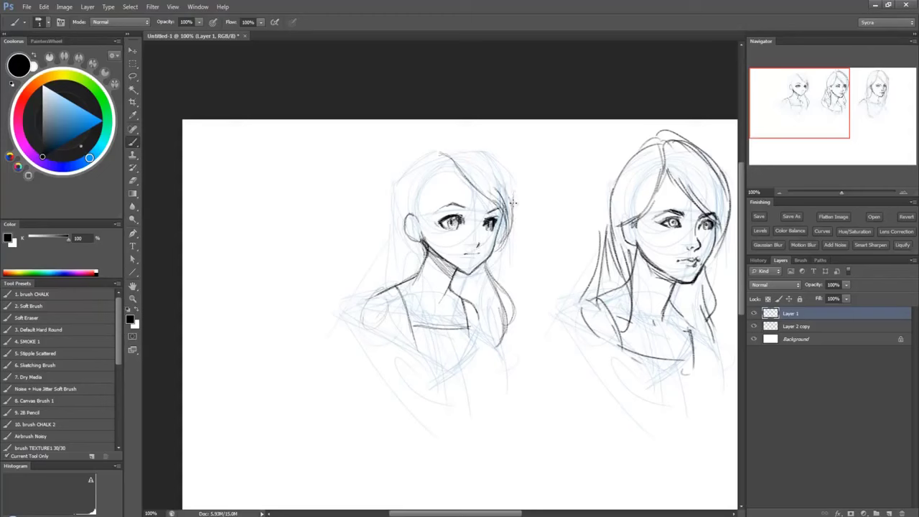
pyautogui.moveTo(504, 172); pyautogui.dragTo(513, 224)
pyautogui.moveTo(506, 188); pyautogui.dragTo(511, 237)
pyautogui.moveTo(488, 160); pyautogui.dragTo(509, 188)
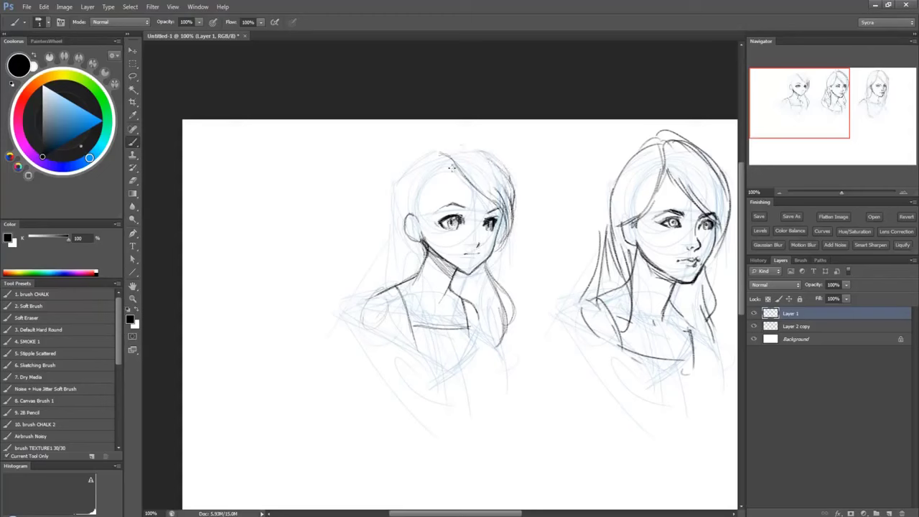
# Fill in the left-hand woman's fringe strands, outline her crown and add loose curls and a lock over the chest.
pyautogui.moveTo(450, 168)
pyautogui.mouseDown()
pyautogui.moveTo(522, 236)
pyautogui.moveTo(501, 252)
pyautogui.mouseUp()
pyautogui.moveTo(450, 168); pyautogui.dragTo(504, 205)
pyautogui.moveTo(440, 153); pyautogui.dragTo(501, 202)
pyautogui.moveTo(504, 171)
pyautogui.mouseDown()
pyautogui.moveTo(506, 145)
pyautogui.moveTo(492, 160)
pyautogui.mouseUp()
pyautogui.moveTo(437, 149)
pyautogui.mouseDown()
pyautogui.moveTo(453, 132)
pyautogui.moveTo(495, 157)
pyautogui.mouseUp()
pyautogui.moveTo(458, 129)
pyautogui.mouseDown()
pyautogui.moveTo(507, 174)
pyautogui.moveTo(515, 209)
pyautogui.moveTo(410, 149)
pyautogui.moveTo(394, 184)
pyautogui.moveTo(411, 290)
pyautogui.moveTo(430, 318)
pyautogui.mouseUp()
pyautogui.moveTo(424, 282); pyautogui.dragTo(450, 356)
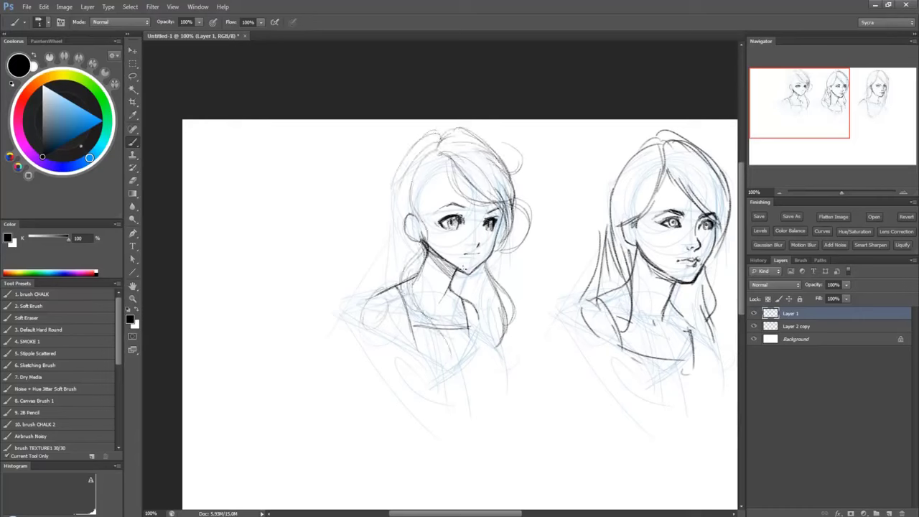
# Draw the left-hand woman's near-side fringe swept back over the ear, a looped curl and the fuller back hair outline.
pyautogui.moveTo(450, 159)
pyautogui.mouseDown()
pyautogui.moveTo(402, 211)
pyautogui.moveTo(408, 273)
pyautogui.moveTo(449, 179)
pyautogui.mouseUp()
pyautogui.moveTo(451, 156)
pyautogui.mouseDown()
pyautogui.moveTo(422, 239)
pyautogui.moveTo(430, 209)
pyautogui.moveTo(421, 215)
pyautogui.moveTo(421, 250)
pyautogui.mouseUp()
pyautogui.moveTo(433, 197); pyautogui.dragTo(383, 274)
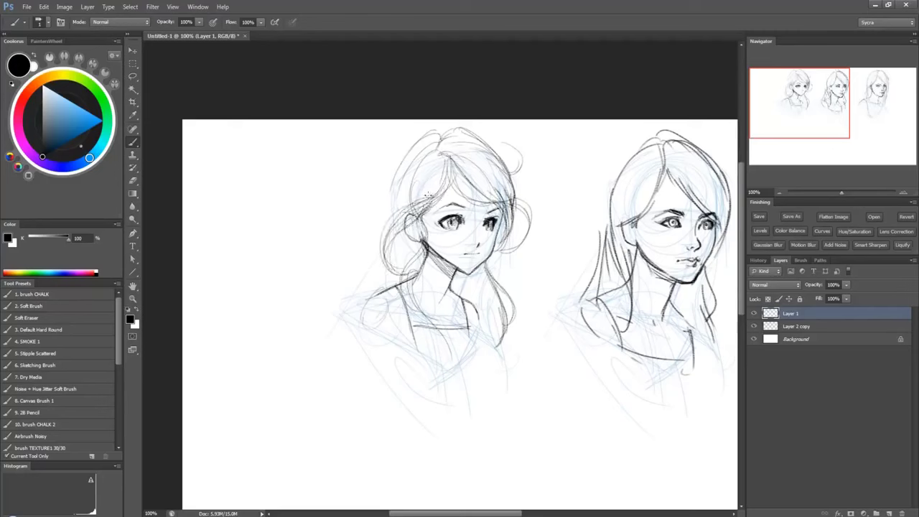
pyautogui.moveTo(454, 179)
pyautogui.mouseDown()
pyautogui.moveTo(411, 223)
pyautogui.moveTo(434, 197)
pyautogui.moveTo(421, 204)
pyautogui.mouseUp()
pyautogui.moveTo(423, 140)
pyautogui.mouseDown()
pyautogui.moveTo(375, 189)
pyautogui.moveTo(382, 227)
pyautogui.mouseUp()
pyautogui.moveTo(375, 194); pyautogui.dragTo(408, 153)
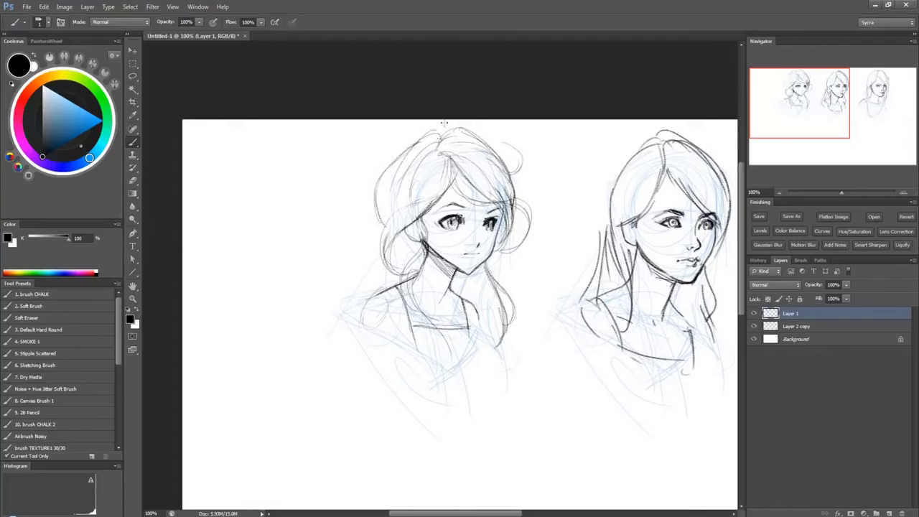
# Add long wavy strands on the far side of the left-hand woman's hair and darken her neck and shoulder lines.
pyautogui.moveTo(497, 159)
pyautogui.mouseDown()
pyautogui.moveTo(526, 212)
pyautogui.moveTo(517, 188)
pyautogui.moveTo(512, 266)
pyautogui.moveTo(522, 338)
pyautogui.mouseUp()
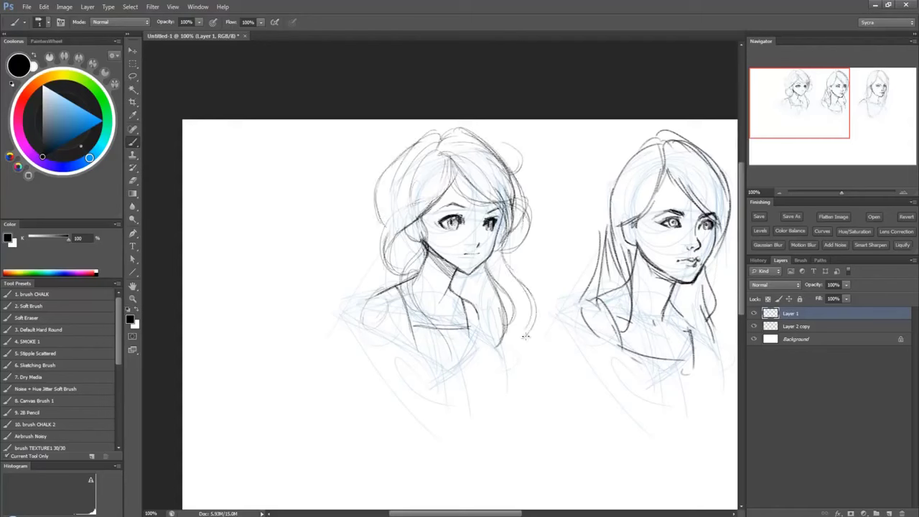
pyautogui.moveTo(507, 236)
pyautogui.mouseDown()
pyautogui.moveTo(489, 277)
pyautogui.moveTo(492, 328)
pyautogui.mouseUp()
pyautogui.moveTo(454, 286); pyautogui.dragTo(498, 337)
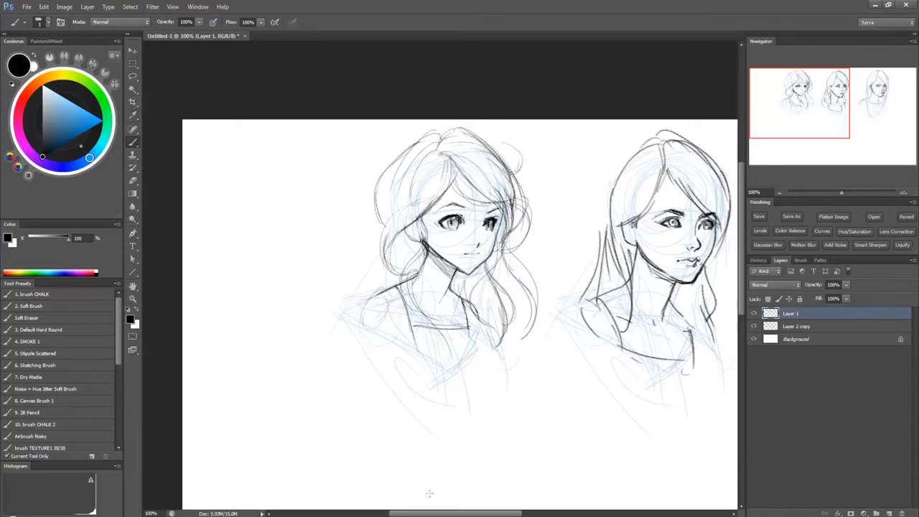
# Draw layered wavy locks behind the left-hand woman's near cheek and long curls falling over her shoulder and chest.
pyautogui.moveTo(411, 231); pyautogui.dragTo(394, 273)
pyautogui.moveTo(417, 232)
pyautogui.mouseDown()
pyautogui.moveTo(407, 233)
pyautogui.moveTo(422, 240)
pyautogui.moveTo(412, 277)
pyautogui.moveTo(403, 276)
pyautogui.mouseUp()
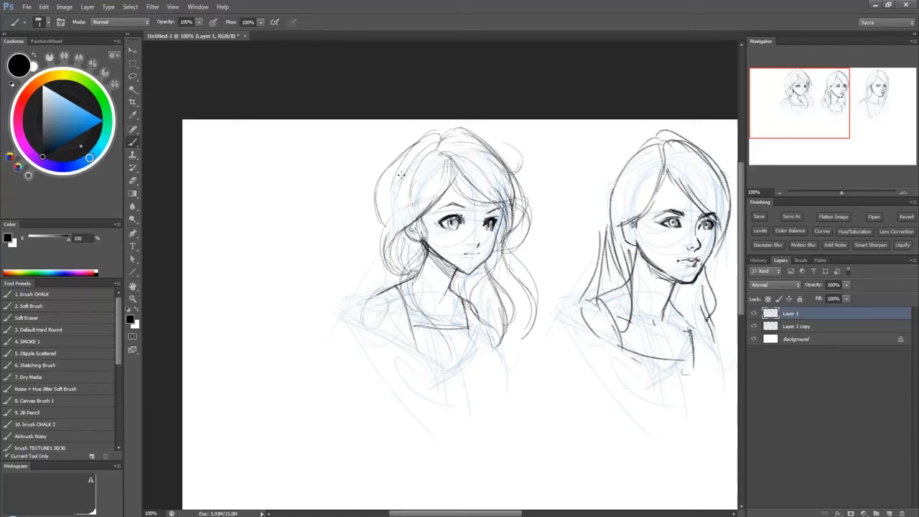
pyautogui.moveTo(375, 225)
pyautogui.mouseDown()
pyautogui.moveTo(369, 272)
pyautogui.moveTo(384, 231)
pyautogui.moveTo(386, 274)
pyautogui.moveTo(378, 276)
pyautogui.moveTo(387, 281)
pyautogui.moveTo(362, 319)
pyautogui.mouseUp()
pyautogui.moveTo(400, 242)
pyautogui.mouseDown()
pyautogui.moveTo(387, 301)
pyautogui.moveTo(412, 314)
pyautogui.mouseUp()
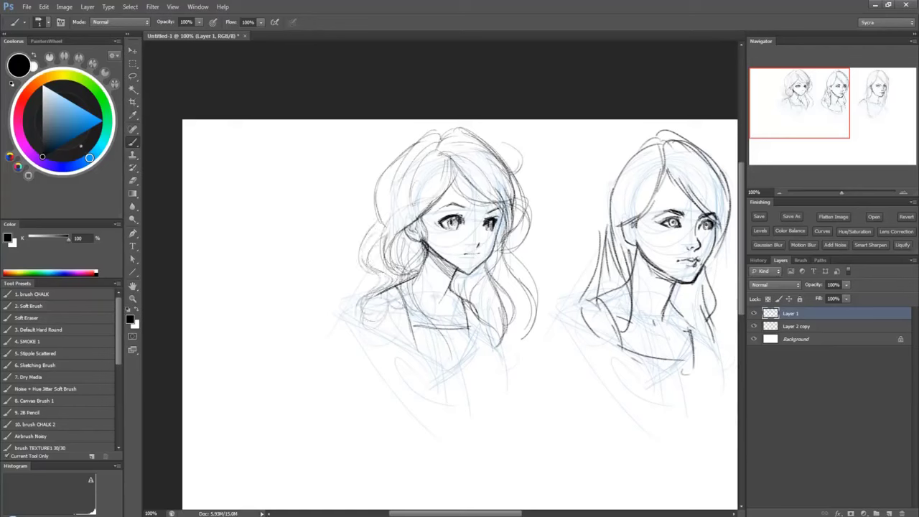
pyautogui.moveTo(430, 243); pyautogui.dragTo(422, 343)
pyautogui.moveTo(427, 276); pyautogui.dragTo(402, 352)
pyautogui.moveTo(432, 257); pyautogui.dragTo(415, 347)
# Add loose outer strands around the crown and both sides of the left-hand woman's hair.
pyautogui.moveTo(417, 214); pyautogui.dragTo(393, 277)
pyautogui.moveTo(387, 170); pyautogui.dragTo(363, 194)
pyautogui.moveTo(430, 140); pyautogui.dragTo(374, 189)
pyautogui.moveTo(471, 135); pyautogui.dragTo(450, 140)
pyautogui.moveTo(503, 163)
pyautogui.mouseDown()
pyautogui.moveTo(545, 241)
pyautogui.moveTo(514, 185)
pyautogui.mouseUp()
# Fill in and darken the left-hand woman's fringe with strands sweeping from the parting to both sides of her face.
pyautogui.moveTo(450, 160)
pyautogui.mouseDown()
pyautogui.moveTo(507, 202)
pyautogui.moveTo(498, 203)
pyautogui.mouseUp()
pyautogui.moveTo(457, 161); pyautogui.dragTo(507, 220)
pyautogui.moveTo(508, 203); pyautogui.dragTo(488, 244)
pyautogui.moveTo(458, 164); pyautogui.dragTo(483, 195)
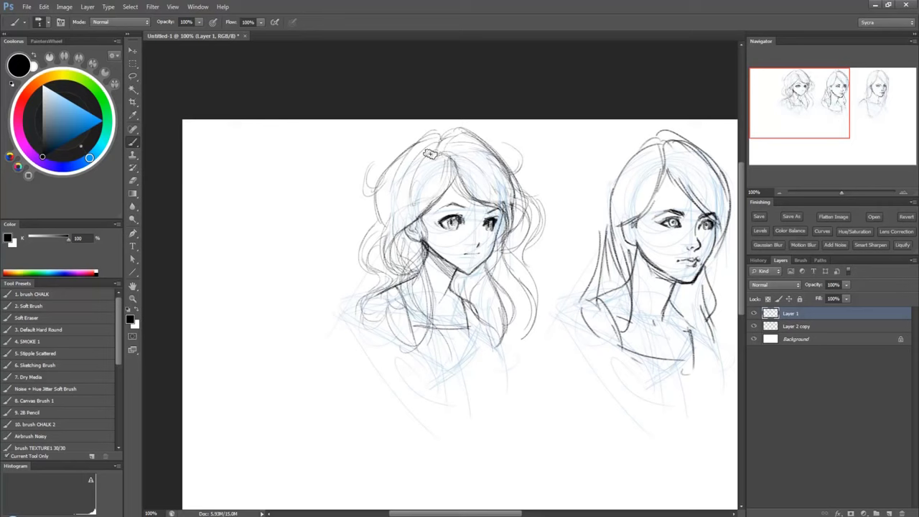
pyautogui.moveTo(452, 152)
pyautogui.mouseDown()
pyautogui.moveTo(458, 131)
pyautogui.moveTo(516, 189)
pyautogui.mouseUp()
pyautogui.moveTo(463, 161)
pyautogui.mouseDown()
pyautogui.moveTo(533, 257)
pyautogui.moveTo(428, 244)
pyautogui.mouseUp()
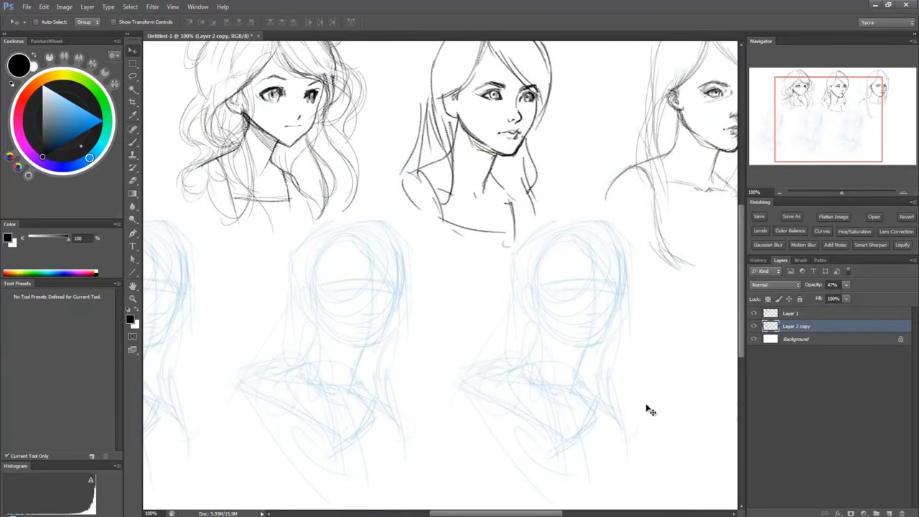
# On Layer 1, draw narrow eyes and angled eyebrows over the right-hand lower construction sketch, undoing the first nose and chin marks.
pyautogui.hotkey('alt', ']')
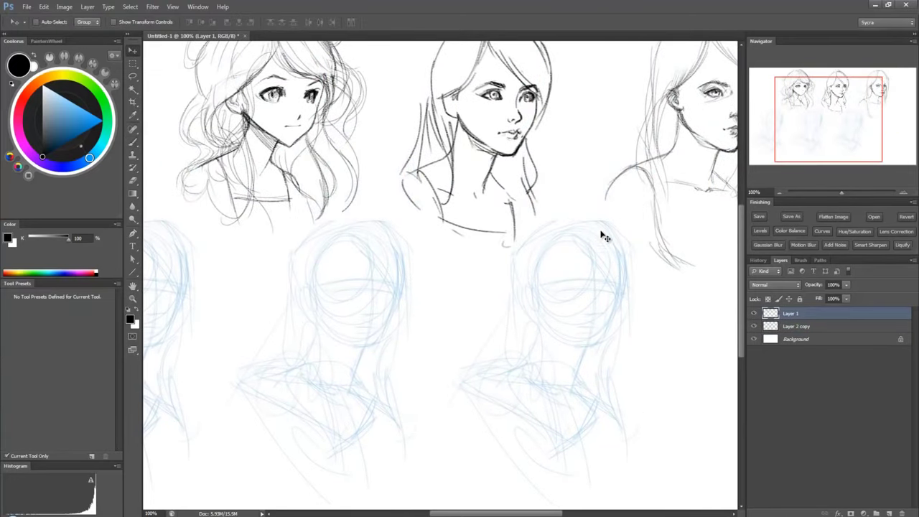
pyautogui.press('b')
pyautogui.moveTo(579, 294); pyautogui.dragTo(572, 289)
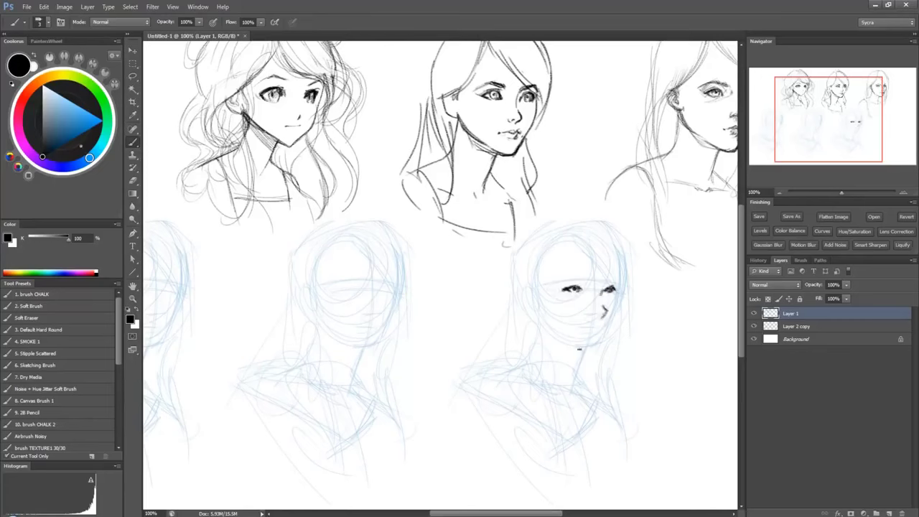
pyautogui.hotkey('ctrl', 'alt', 'z')
pyautogui.hotkey('ctrl', 'alt', 'z')
pyautogui.hotkey('ctrl', 'alt', 'z')
pyautogui.moveTo(578, 279); pyautogui.dragTo(608, 291)
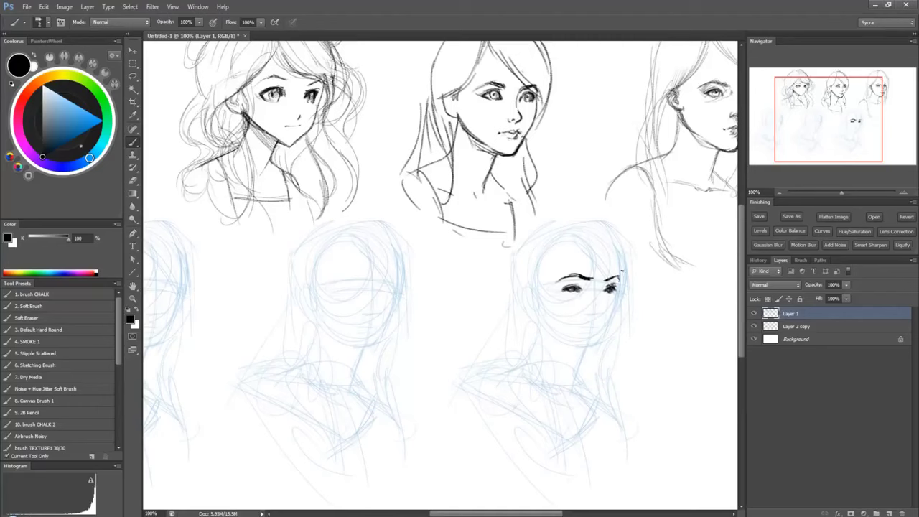
# Draw the lower portrait's far face contour, small nose, exaggerated wide mouth and near jawline.
pyautogui.moveTo(623, 259)
pyautogui.mouseDown()
pyautogui.moveTo(617, 310)
pyautogui.moveTo(595, 347)
pyautogui.mouseUp()
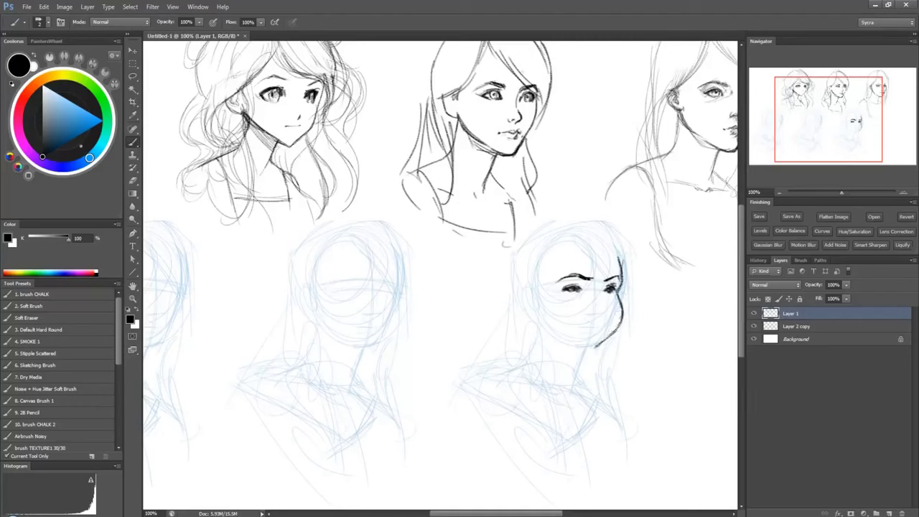
pyautogui.moveTo(560, 319)
pyautogui.mouseDown()
pyautogui.moveTo(616, 317)
pyautogui.moveTo(595, 330)
pyautogui.moveTo(555, 319)
pyautogui.mouseUp()
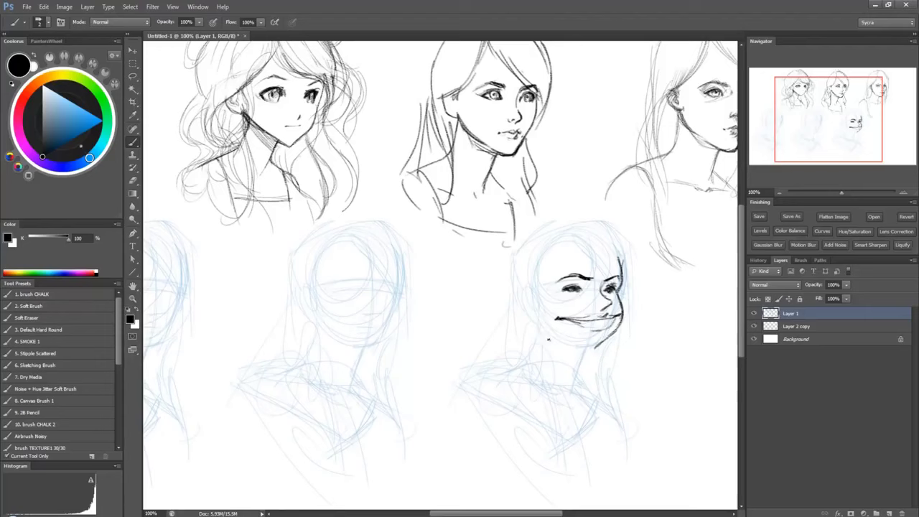
pyautogui.moveTo(539, 310); pyautogui.dragTo(594, 346)
# Draw the lower portrait's parted fringe, rounded crown and full swept hair outline on both sides of the face.
pyautogui.moveTo(562, 235); pyautogui.dragTo(623, 267)
pyautogui.moveTo(550, 214); pyautogui.dragTo(636, 259)
pyautogui.moveTo(606, 214); pyautogui.dragTo(628, 297)
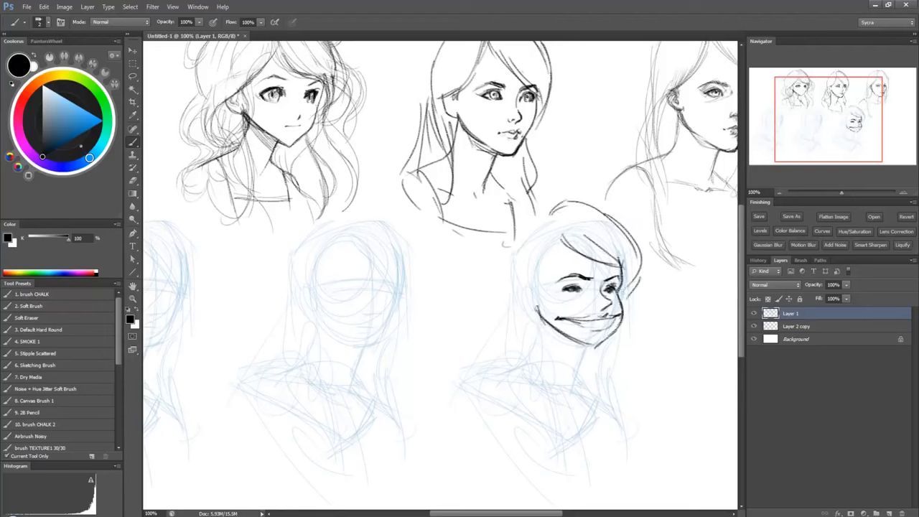
pyautogui.moveTo(539, 288); pyautogui.dragTo(522, 309)
pyautogui.moveTo(568, 229); pyautogui.dragTo(521, 290)
pyautogui.moveTo(545, 218); pyautogui.dragTo(495, 343)
pyautogui.moveTo(554, 208)
pyautogui.mouseDown()
pyautogui.moveTo(479, 324)
pyautogui.moveTo(531, 357)
pyautogui.mouseUp()
pyautogui.moveTo(626, 297)
pyautogui.mouseDown()
pyautogui.moveTo(652, 350)
pyautogui.moveTo(613, 399)
pyautogui.mouseUp()
# Draw the lower portrait's neck, shoulders and scooped neckline, and hatch the shadow under the jaw.
pyautogui.moveTo(581, 342); pyautogui.dragTo(570, 363)
pyautogui.moveTo(552, 309); pyautogui.dragTo(531, 377)
pyautogui.moveTo(570, 351); pyautogui.dragTo(593, 389)
pyautogui.moveTo(544, 345); pyautogui.dragTo(497, 397)
pyautogui.moveTo(575, 376); pyautogui.dragTo(602, 408)
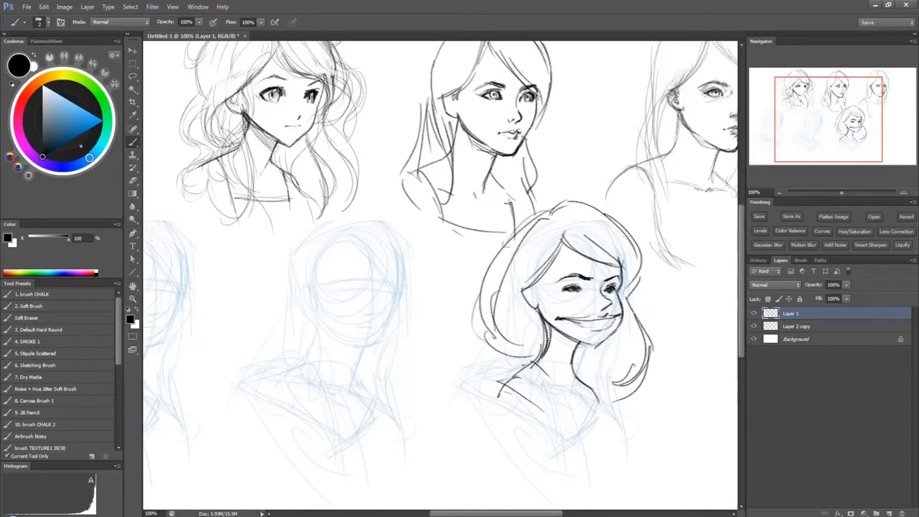
pyautogui.moveTo(522, 372); pyautogui.dragTo(548, 422)
pyautogui.moveTo(546, 421); pyautogui.dragTo(585, 420)
pyautogui.moveTo(592, 385); pyautogui.dragTo(591, 422)
pyautogui.moveTo(547, 323); pyautogui.dragTo(560, 361)
pyautogui.moveTo(558, 322)
pyautogui.mouseDown()
pyautogui.moveTo(571, 357)
pyautogui.moveTo(578, 353)
pyautogui.mouseUp()
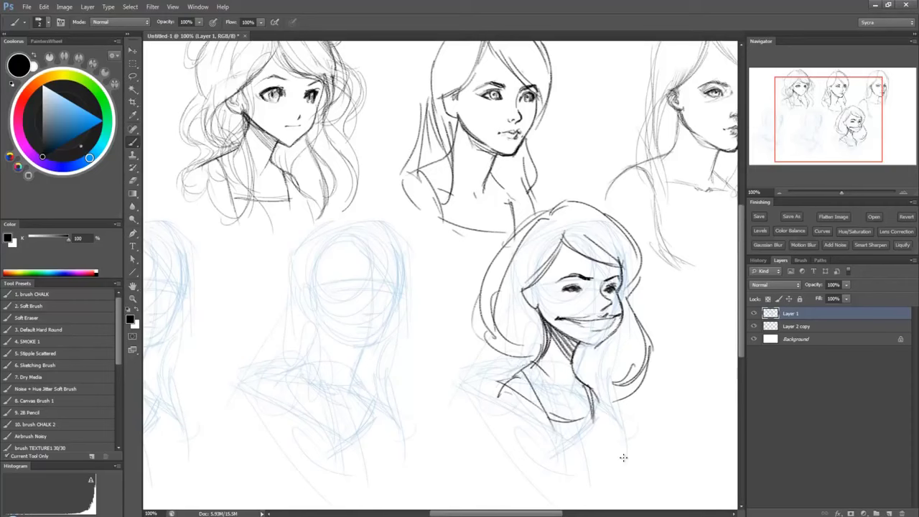
# Add the lower portrait's hair strands beside the ear and curved locks over both shoulders.
pyautogui.moveTo(521, 290)
pyautogui.mouseDown()
pyautogui.moveTo(540, 323)
pyautogui.moveTo(533, 371)
pyautogui.mouseUp()
pyautogui.moveTo(504, 355); pyautogui.dragTo(471, 427)
pyautogui.moveTo(589, 347); pyautogui.dragTo(618, 431)
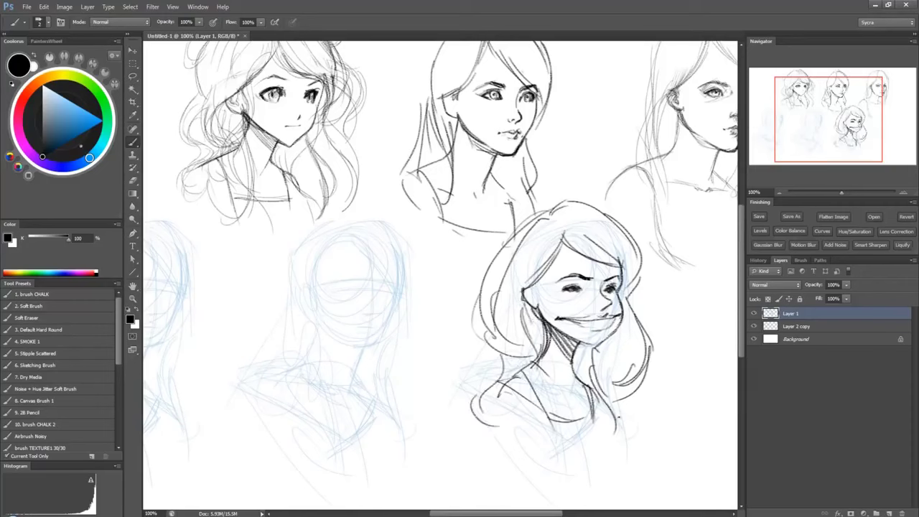
# Refine the lower portrait's eyes, shape lips onto the wide mouth and define the nose.
pyautogui.moveTo(574, 283); pyautogui.dragTo(583, 282)
pyautogui.moveTo(577, 319)
pyautogui.mouseDown()
pyautogui.moveTo(614, 313)
pyautogui.moveTo(602, 330)
pyautogui.mouseUp()
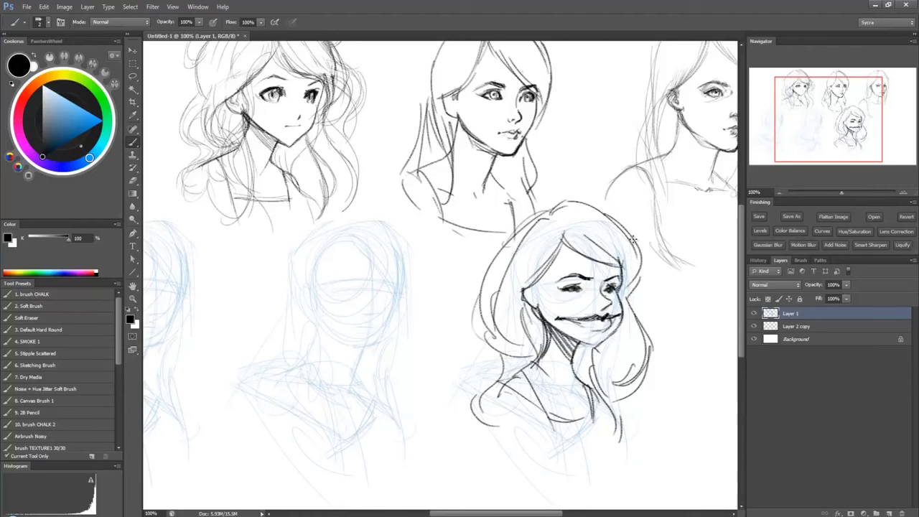
pyautogui.moveTo(606, 288); pyautogui.dragTo(612, 294)
pyautogui.hotkey('ctrl', 'z')
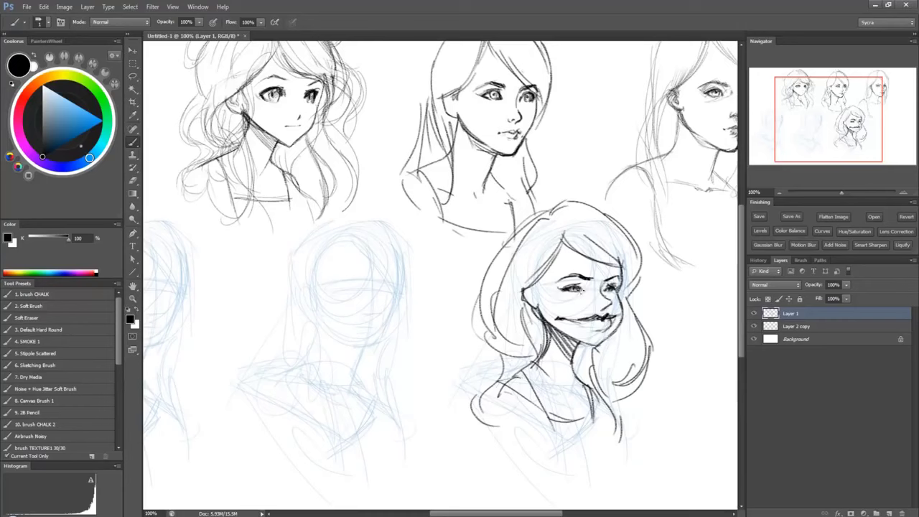
pyautogui.moveTo(592, 301); pyautogui.dragTo(602, 311)
# Erase the lower portrait's eyebrows and narrow eyes, and replace the eyes with large round outlines.
pyautogui.moveTo(649, 283)
pyautogui.mouseDown()
pyautogui.moveTo(609, 334)
pyautogui.moveTo(557, 355)
pyautogui.mouseUp()
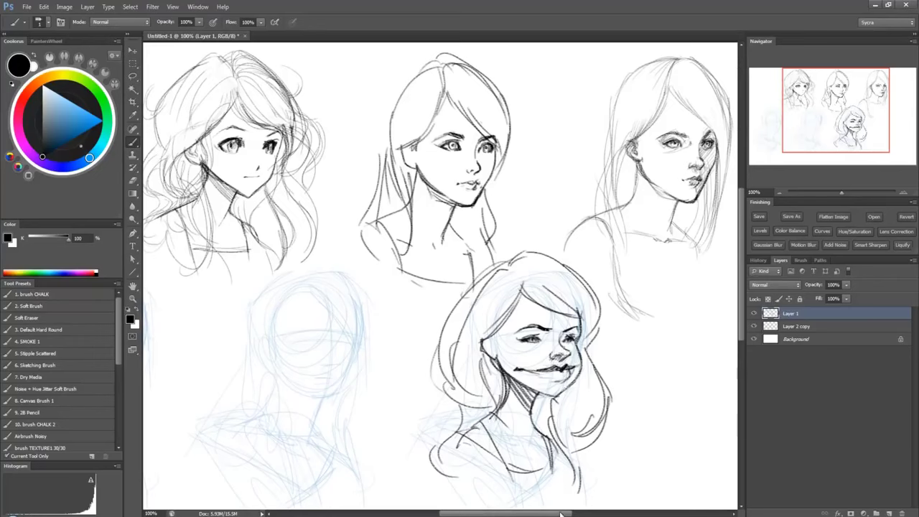
pyautogui.moveTo(399, 446); pyautogui.dragTo(514, 403)
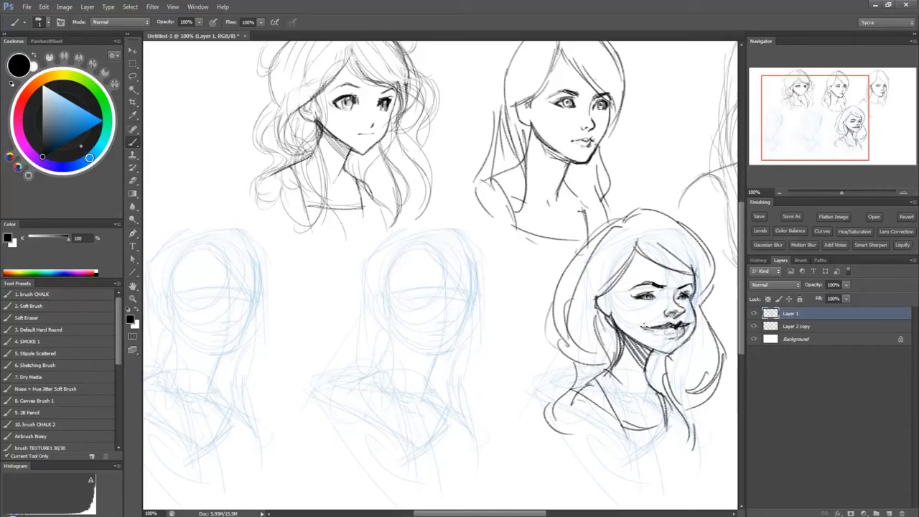
pyautogui.moveTo(664, 285)
pyautogui.mouseDown()
pyautogui.moveTo(632, 288)
pyautogui.moveTo(695, 287)
pyautogui.mouseUp()
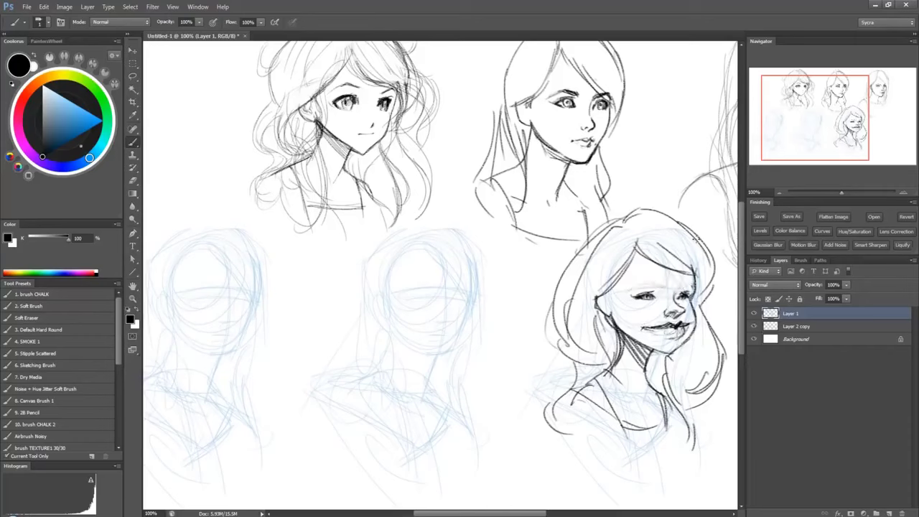
pyautogui.moveTo(635, 295); pyautogui.dragTo(659, 295)
pyautogui.moveTo(675, 294)
pyautogui.mouseDown()
pyautogui.moveTo(644, 285)
pyautogui.moveTo(682, 284)
pyautogui.mouseUp()
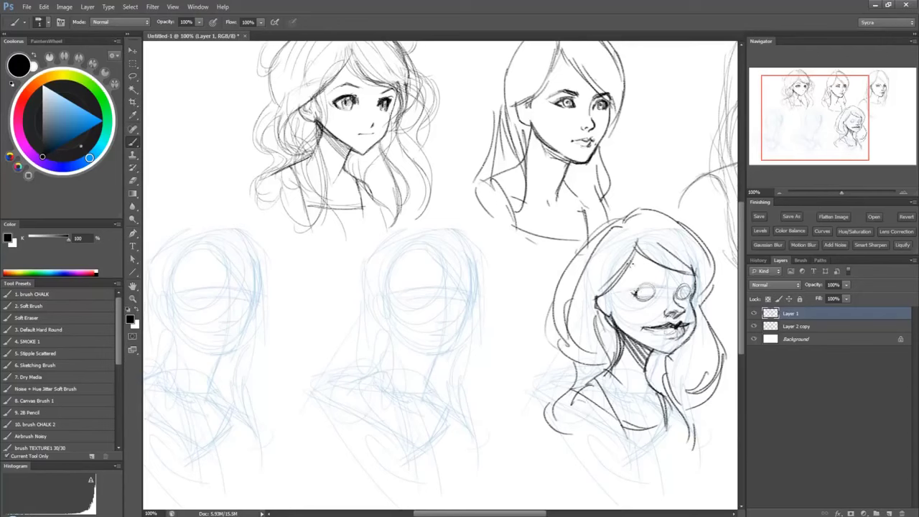
# Give the lower portrait arched eyebrows, thick lashes, dark pupils, a heavier nose and a fuller lower lip.
pyautogui.moveTo(639, 287)
pyautogui.mouseDown()
pyautogui.moveTo(688, 289)
pyautogui.moveTo(667, 331)
pyautogui.moveTo(682, 334)
pyautogui.moveTo(686, 323)
pyautogui.mouseUp()
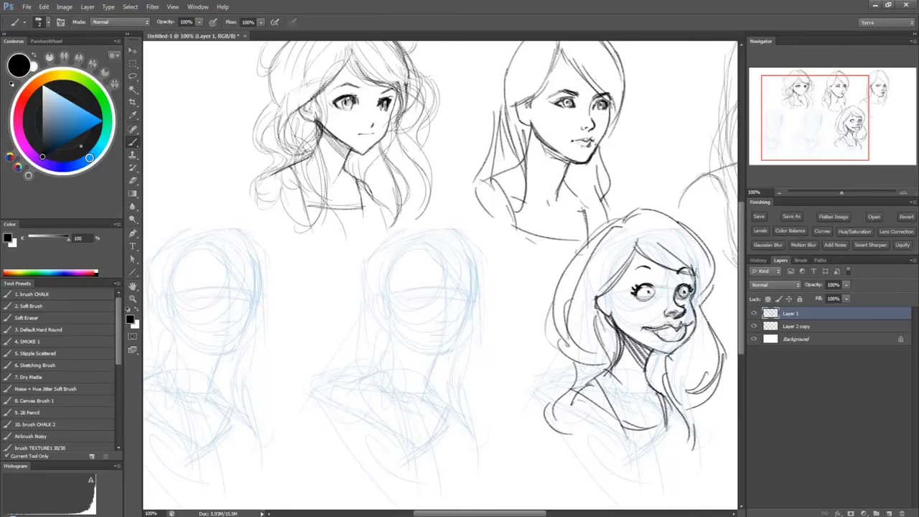
pyautogui.moveTo(643, 288)
pyautogui.mouseDown()
pyautogui.moveTo(651, 297)
pyautogui.moveTo(641, 285)
pyautogui.moveTo(692, 295)
pyautogui.mouseUp()
pyautogui.moveTo(687, 289); pyautogui.dragTo(687, 294)
pyautogui.moveTo(645, 290)
pyautogui.mouseDown()
pyautogui.moveTo(650, 296)
pyautogui.moveTo(657, 283)
pyautogui.moveTo(690, 292)
pyautogui.mouseUp()
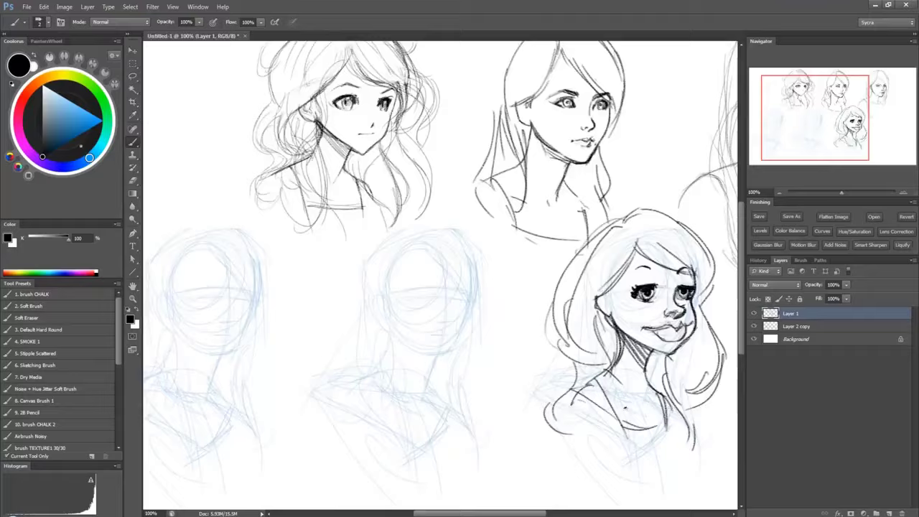
# Hide Layer 2 copy and Layer 1, and add a new empty layer for drawing.
pyautogui.moveTo(645, 300); pyautogui.dragTo(459, 344)
pyautogui.click(753, 326)
pyautogui.click(753, 313)
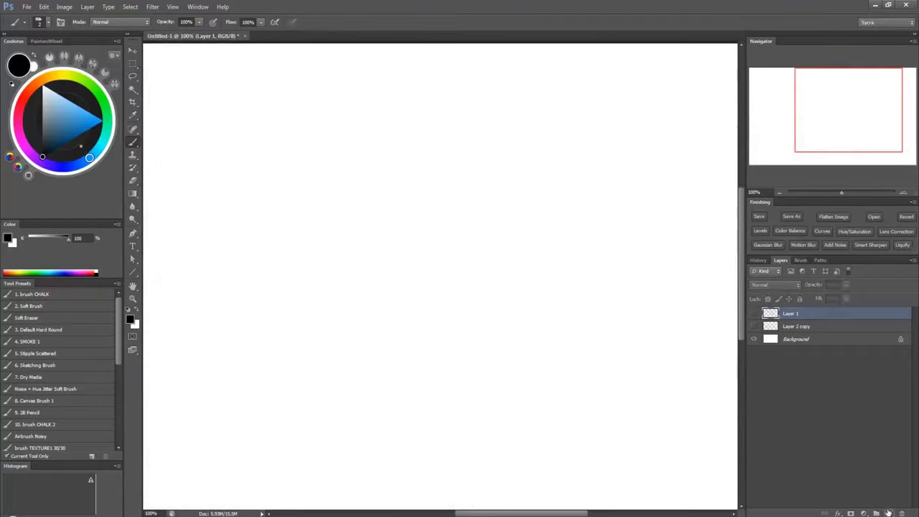
pyautogui.hotkey('ctrl', 'shift', 'alt', 'n')
# Sketch a large round cranium with overlapping circle strokes and the far side of the forehead on the new layer.
pyautogui.moveTo(359, 280)
pyautogui.mouseDown()
pyautogui.moveTo(533, 268)
pyautogui.moveTo(543, 290)
pyautogui.moveTo(513, 284)
pyautogui.mouseUp()
pyautogui.hotkey('ctrl', '-')
pyautogui.moveTo(398, 114); pyautogui.dragTo(380, 223)
pyautogui.moveTo(349, 173); pyautogui.dragTo(374, 226)
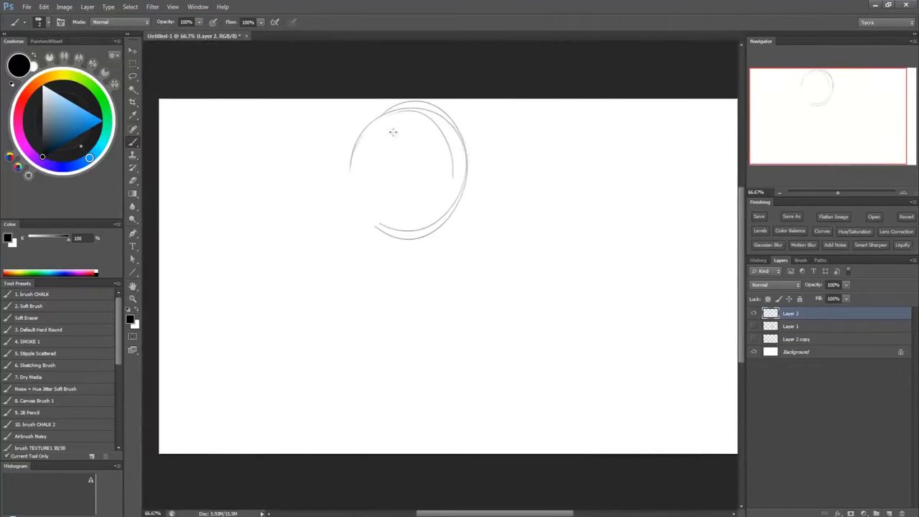
pyautogui.moveTo(418, 107); pyautogui.dragTo(459, 130)
pyautogui.moveTo(445, 122)
pyautogui.mouseDown()
pyautogui.moveTo(459, 195)
pyautogui.moveTo(439, 224)
pyautogui.mouseUp()
# Draw a long tapering jaw below the cranium and begin the near-side temple and ear contour.
pyautogui.moveTo(454, 206)
pyautogui.mouseDown()
pyautogui.moveTo(446, 287)
pyautogui.moveTo(417, 313)
pyautogui.mouseUp()
pyautogui.moveTo(429, 318); pyautogui.dragTo(388, 290)
pyautogui.moveTo(454, 226); pyautogui.dragTo(402, 316)
pyautogui.moveTo(365, 241)
pyautogui.mouseDown()
pyautogui.moveTo(393, 307)
pyautogui.moveTo(416, 312)
pyautogui.mouseUp()
pyautogui.moveTo(357, 219); pyautogui.dragTo(361, 244)
pyautogui.moveTo(350, 194); pyautogui.dragTo(360, 251)
# Draw the man's ear, oval eyes, long bulbous nose, slanted eyebrows, thin curled moustache and small mouth.
pyautogui.moveTo(366, 127)
pyautogui.mouseDown()
pyautogui.moveTo(350, 197)
pyautogui.moveTo(446, 204)
pyautogui.moveTo(432, 271)
pyautogui.moveTo(414, 258)
pyautogui.moveTo(433, 239)
pyautogui.mouseUp()
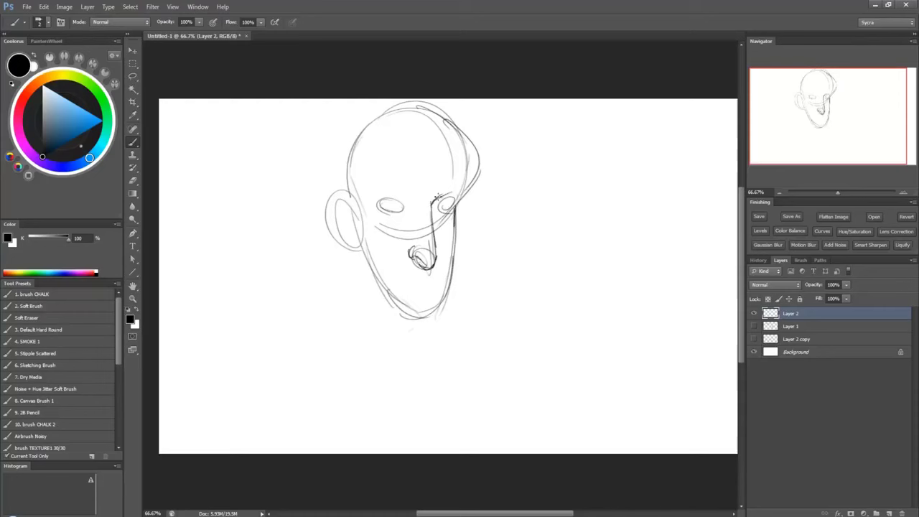
pyautogui.moveTo(437, 196); pyautogui.dragTo(458, 190)
pyautogui.moveTo(387, 183); pyautogui.dragTo(414, 198)
pyautogui.moveTo(380, 180); pyautogui.dragTo(399, 191)
pyautogui.moveTo(415, 269)
pyautogui.mouseDown()
pyautogui.moveTo(399, 277)
pyautogui.moveTo(449, 278)
pyautogui.moveTo(424, 291)
pyautogui.moveTo(437, 288)
pyautogui.mouseUp()
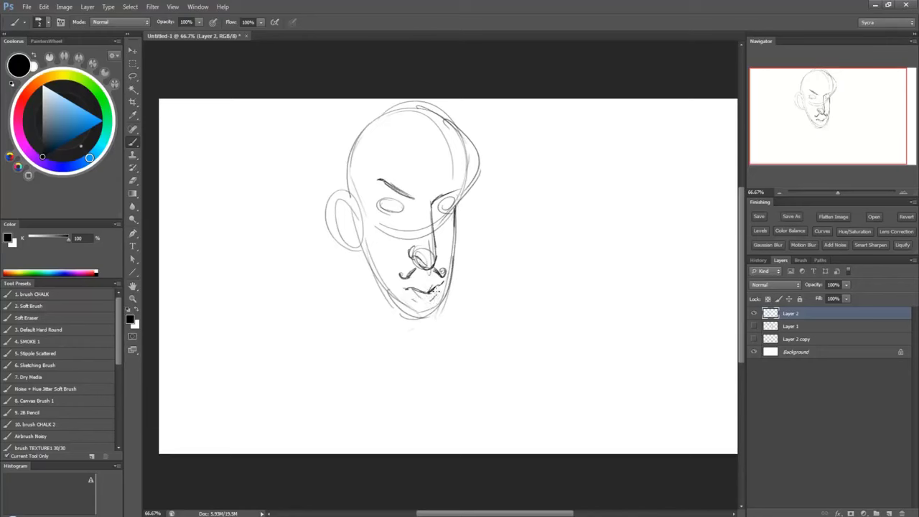
# Darken the man's head outline, and detail his face with pupils and curled outer eyebrow tips.
pyautogui.moveTo(409, 316)
pyautogui.mouseDown()
pyautogui.moveTo(442, 295)
pyautogui.moveTo(457, 190)
pyautogui.moveTo(346, 185)
pyautogui.mouseUp()
pyautogui.moveTo(419, 110); pyautogui.dragTo(460, 207)
pyautogui.moveTo(396, 202)
pyautogui.mouseDown()
pyautogui.moveTo(381, 205)
pyautogui.moveTo(401, 201)
pyautogui.mouseUp()
pyautogui.moveTo(408, 194); pyautogui.dragTo(448, 212)
pyautogui.moveTo(394, 198)
pyautogui.mouseDown()
pyautogui.moveTo(397, 213)
pyautogui.moveTo(440, 205)
pyautogui.mouseUp()
pyautogui.moveTo(383, 183)
pyautogui.mouseDown()
pyautogui.moveTo(370, 180)
pyautogui.moveTo(378, 177)
pyautogui.mouseUp()
pyautogui.moveTo(456, 189)
pyautogui.mouseDown()
pyautogui.moveTo(458, 181)
pyautogui.moveTo(464, 188)
pyautogui.mouseUp()
pyautogui.moveTo(386, 167)
pyautogui.mouseDown()
pyautogui.moveTo(371, 178)
pyautogui.moveTo(407, 197)
pyautogui.mouseUp()
# Draw the man's ear outline, thin neck and the rounded bust shape that ends it.
pyautogui.moveTo(347, 189)
pyautogui.mouseDown()
pyautogui.moveTo(326, 210)
pyautogui.moveTo(356, 236)
pyautogui.moveTo(387, 333)
pyautogui.mouseUp()
pyautogui.moveTo(426, 339); pyautogui.dragTo(431, 367)
pyautogui.moveTo(388, 328)
pyautogui.mouseDown()
pyautogui.moveTo(378, 349)
pyautogui.moveTo(424, 404)
pyautogui.mouseUp()
pyautogui.moveTo(424, 332); pyautogui.dragTo(433, 399)
pyautogui.moveTo(438, 351); pyautogui.dragTo(399, 404)
pyautogui.moveTo(390, 331); pyautogui.dragTo(373, 344)
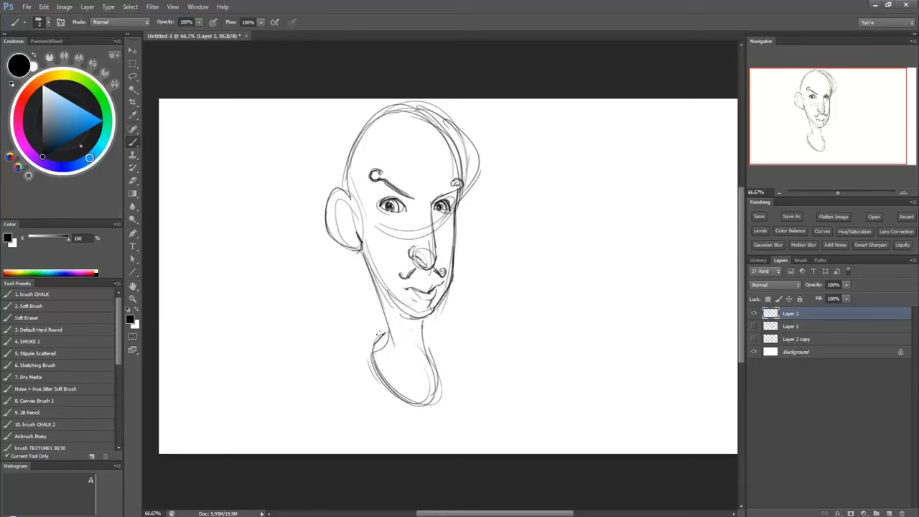
pyautogui.moveTo(387, 255); pyautogui.dragTo(370, 350)
# Draw the man's hair with a curled forelock and a full outline around the crown, and add his far ear.
pyautogui.moveTo(445, 118); pyautogui.dragTo(409, 163)
pyautogui.moveTo(419, 109)
pyautogui.mouseDown()
pyautogui.moveTo(429, 164)
pyautogui.moveTo(455, 144)
pyautogui.mouseUp()
pyautogui.moveTo(423, 107)
pyautogui.mouseDown()
pyautogui.moveTo(439, 170)
pyautogui.moveTo(465, 197)
pyautogui.mouseUp()
pyautogui.moveTo(460, 204); pyautogui.dragTo(455, 244)
pyautogui.moveTo(402, 107)
pyautogui.mouseDown()
pyautogui.moveTo(352, 208)
pyautogui.moveTo(326, 185)
pyautogui.moveTo(346, 133)
pyautogui.mouseUp()
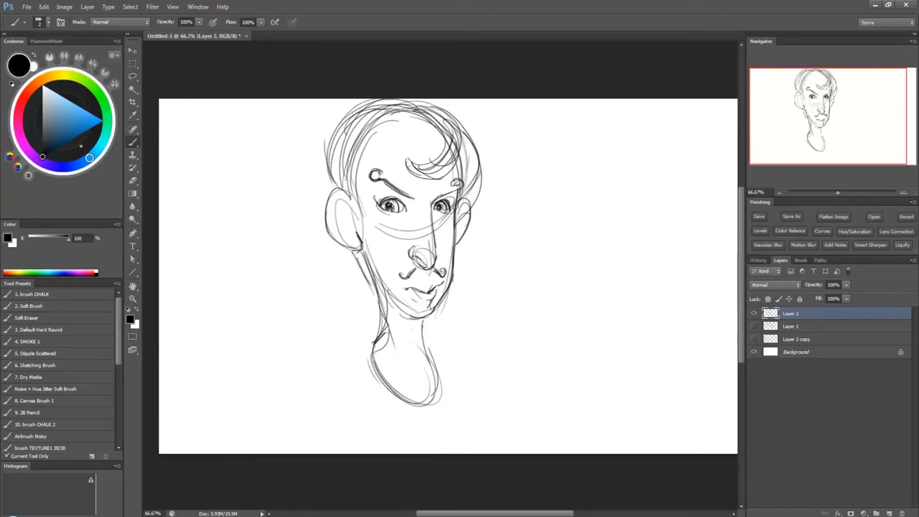
# Darken the man's chin line and draw the inner folds of his ears.
pyautogui.moveTo(383, 292)
pyautogui.mouseDown()
pyautogui.moveTo(409, 324)
pyautogui.moveTo(432, 320)
pyautogui.mouseUp()
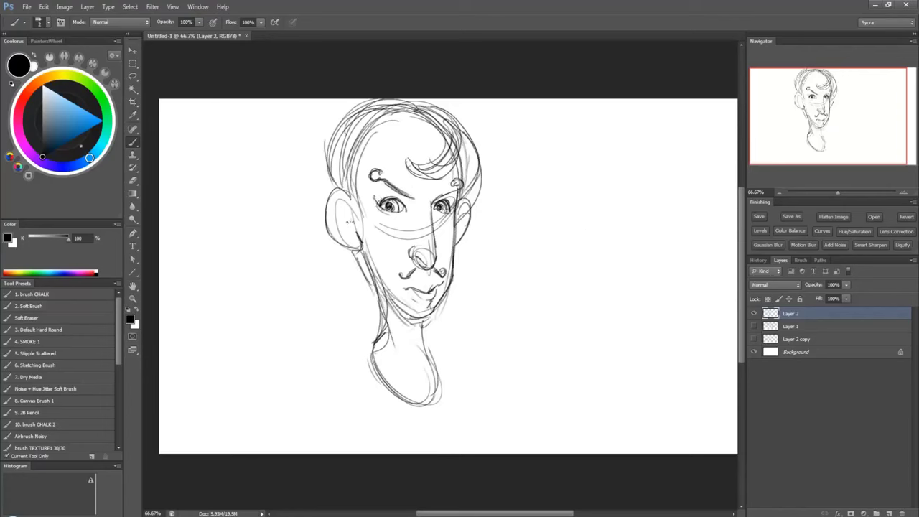
pyautogui.moveTo(349, 222)
pyautogui.mouseDown()
pyautogui.moveTo(343, 232)
pyautogui.moveTo(336, 201)
pyautogui.moveTo(333, 215)
pyautogui.mouseUp()
pyautogui.moveTo(463, 211)
pyautogui.mouseDown()
pyautogui.moveTo(466, 223)
pyautogui.moveTo(429, 263)
pyautogui.mouseUp()
# Erase the leftover construction lines crossing the man's nose and far cheek.
pyautogui.moveTo(422, 224)
pyautogui.mouseDown()
pyautogui.moveTo(374, 223)
pyautogui.moveTo(447, 225)
pyautogui.mouseUp()
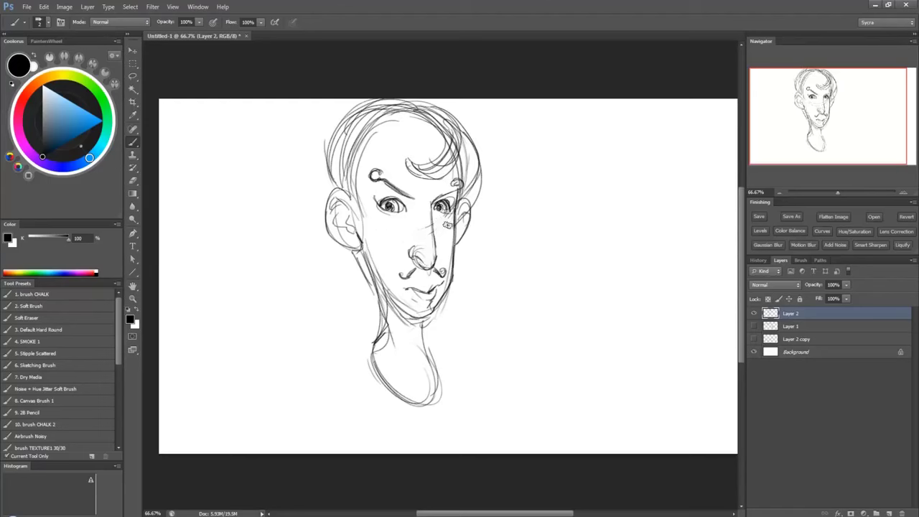
pyautogui.click(439, 257)
pyautogui.click(437, 264)
pyautogui.click(442, 261)
# Construct a second head beside the man with a light cranium circle, vertical centre line, pointed jaw and eye guides.
pyautogui.moveTo(538, 237)
pyautogui.mouseDown()
pyautogui.moveTo(505, 209)
pyautogui.moveTo(609, 159)
pyautogui.mouseUp()
pyautogui.moveTo(564, 123); pyautogui.dragTo(571, 329)
pyautogui.moveTo(507, 209); pyautogui.dragTo(531, 273)
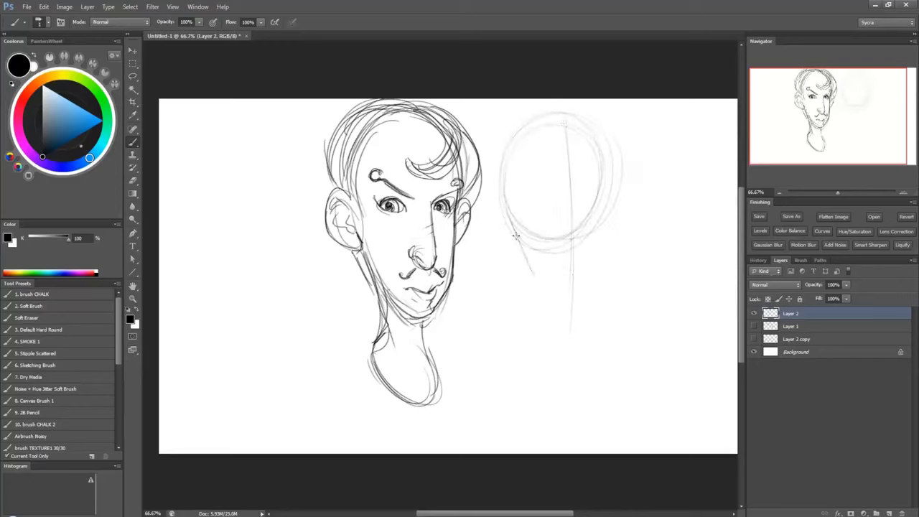
pyautogui.moveTo(516, 236)
pyautogui.mouseDown()
pyautogui.moveTo(573, 302)
pyautogui.moveTo(612, 203)
pyautogui.moveTo(601, 267)
pyautogui.moveTo(571, 119)
pyautogui.mouseUp()
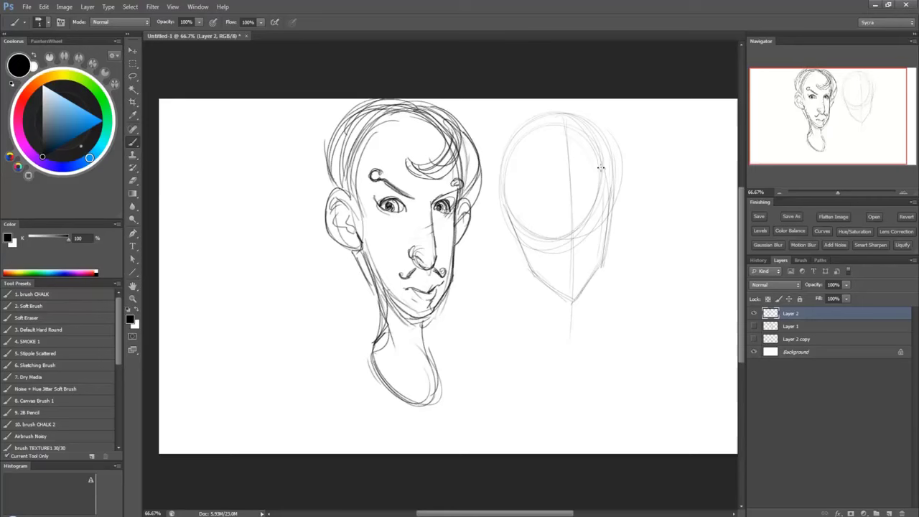
pyautogui.moveTo(530, 206); pyautogui.dragTo(613, 193)
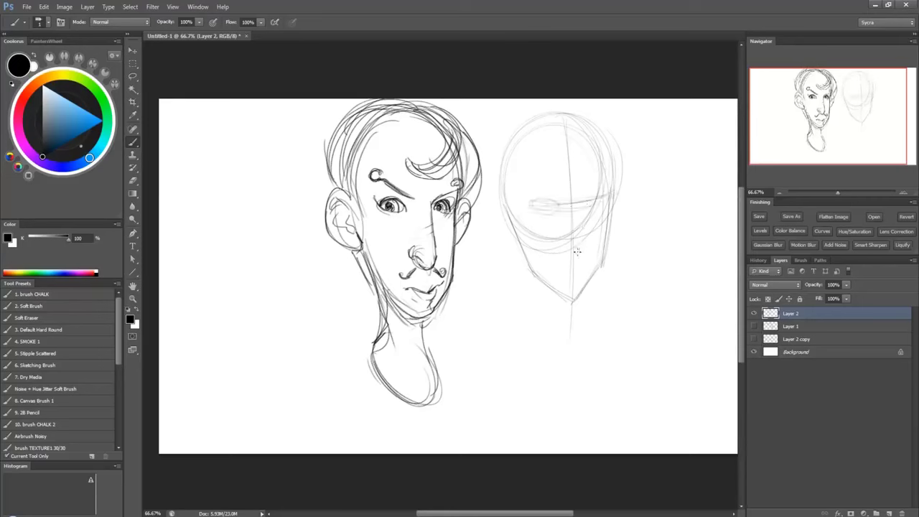
# Clear the second head's inner guides, mark its nose and mouth, draw curled eyebrows and narrow eyes, and darken the far contour.
pyautogui.moveTo(576, 244)
pyautogui.mouseDown()
pyautogui.moveTo(567, 269)
pyautogui.moveTo(582, 269)
pyautogui.mouseUp()
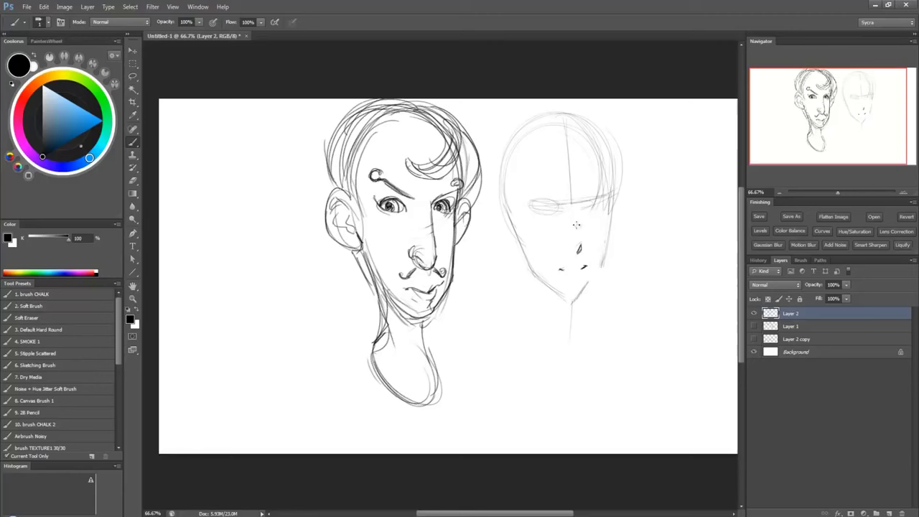
pyautogui.moveTo(590, 195)
pyautogui.mouseDown()
pyautogui.moveTo(607, 178)
pyautogui.moveTo(605, 188)
pyautogui.moveTo(604, 179)
pyautogui.moveTo(517, 194)
pyautogui.moveTo(528, 184)
pyautogui.moveTo(527, 208)
pyautogui.moveTo(610, 204)
pyautogui.mouseUp()
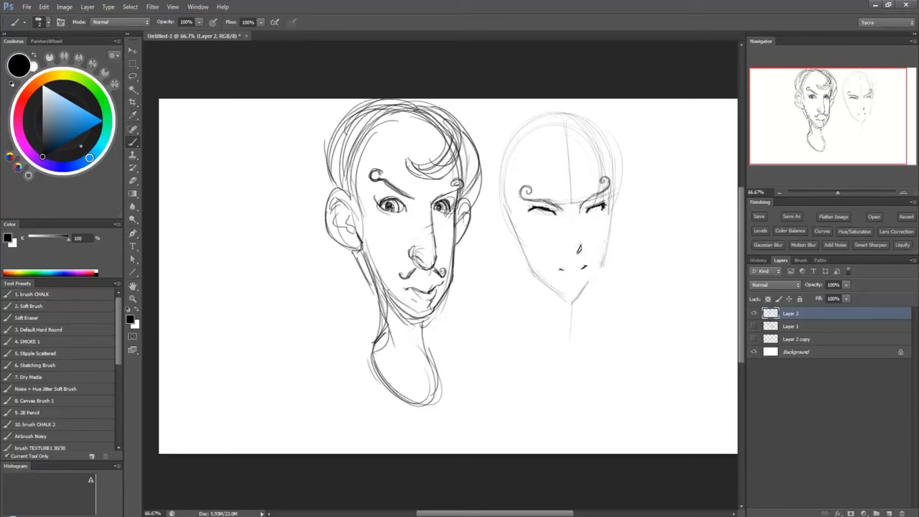
pyautogui.moveTo(530, 211); pyautogui.dragTo(554, 209)
pyautogui.moveTo(614, 179)
pyautogui.mouseDown()
pyautogui.moveTo(608, 241)
pyautogui.moveTo(609, 216)
pyautogui.moveTo(604, 252)
pyautogui.moveTo(573, 301)
pyautogui.mouseUp()
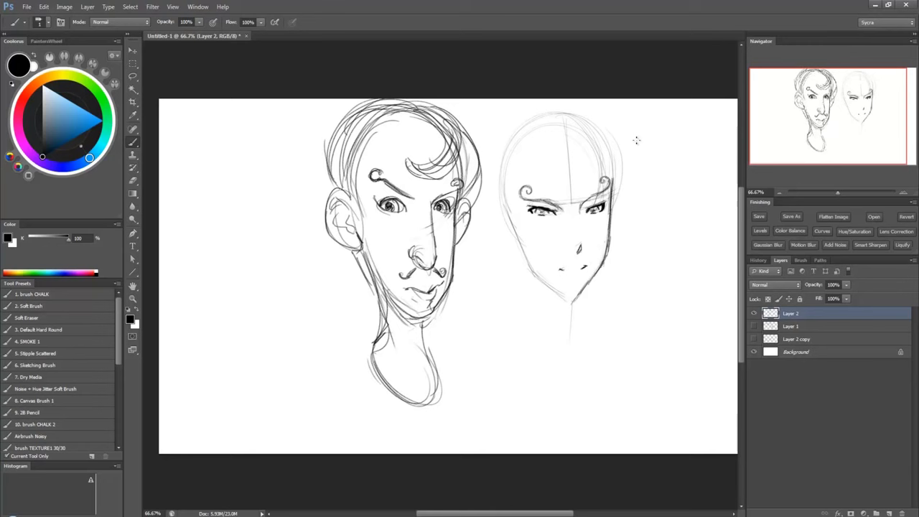
# Darken the second head's pointed jaw and draw a wide, upward-curling moustache beneath its nose.
pyautogui.moveTo(511, 228)
pyautogui.mouseDown()
pyautogui.moveTo(537, 276)
pyautogui.moveTo(574, 302)
pyautogui.moveTo(603, 260)
pyautogui.mouseUp()
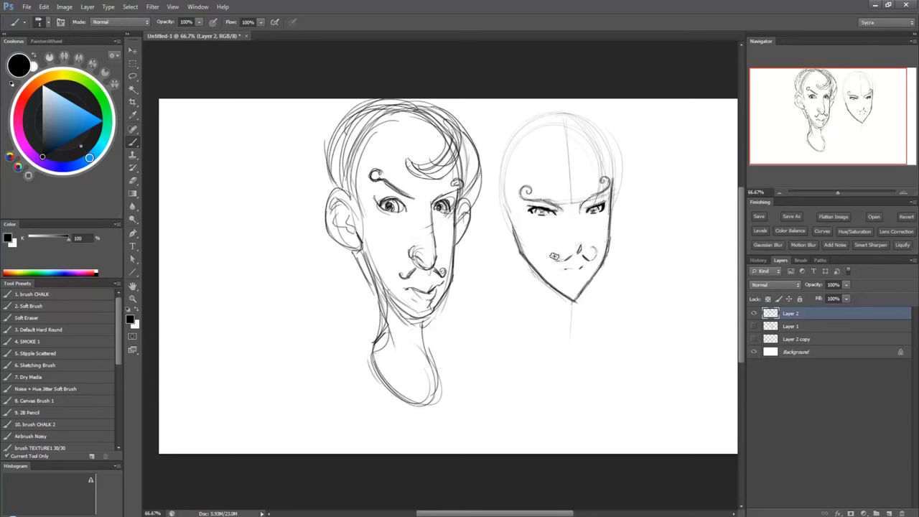
pyautogui.moveTo(555, 256); pyautogui.dragTo(562, 258)
pyautogui.moveTo(596, 248)
pyautogui.mouseDown()
pyautogui.moveTo(592, 256)
pyautogui.moveTo(606, 239)
pyautogui.moveTo(592, 261)
pyautogui.mouseUp()
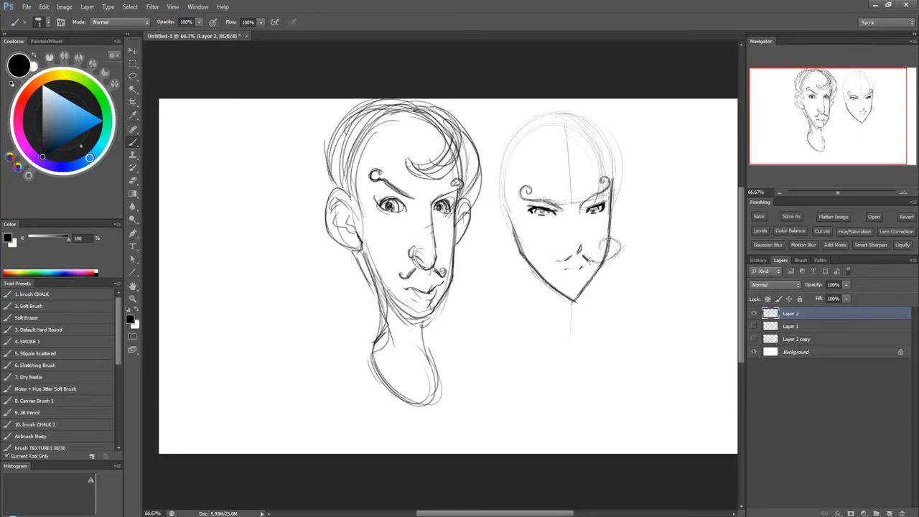
pyautogui.moveTo(547, 240)
pyautogui.mouseDown()
pyautogui.moveTo(531, 253)
pyautogui.moveTo(568, 257)
pyautogui.mouseUp()
pyautogui.moveTo(568, 257); pyautogui.dragTo(533, 260)
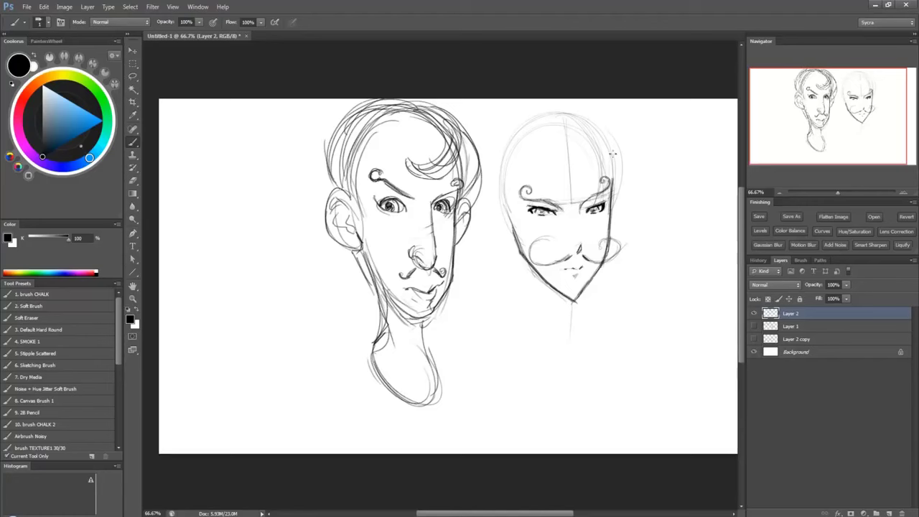
# Sketch a loose forehead curl on the second head and add an ear on each side.
pyautogui.moveTo(593, 161)
pyautogui.mouseDown()
pyautogui.moveTo(552, 176)
pyautogui.moveTo(583, 177)
pyautogui.moveTo(607, 144)
pyautogui.moveTo(612, 170)
pyautogui.mouseUp()
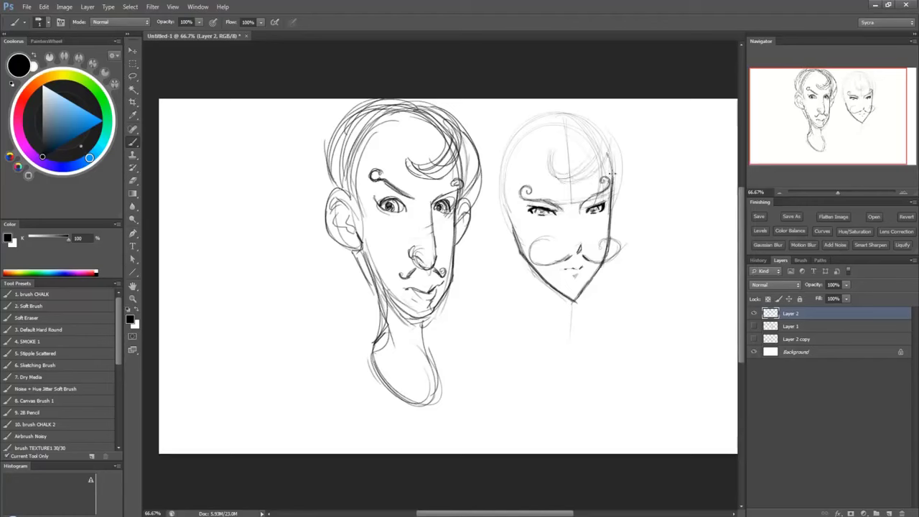
pyautogui.moveTo(503, 192)
pyautogui.mouseDown()
pyautogui.moveTo(486, 210)
pyautogui.moveTo(506, 239)
pyautogui.mouseUp()
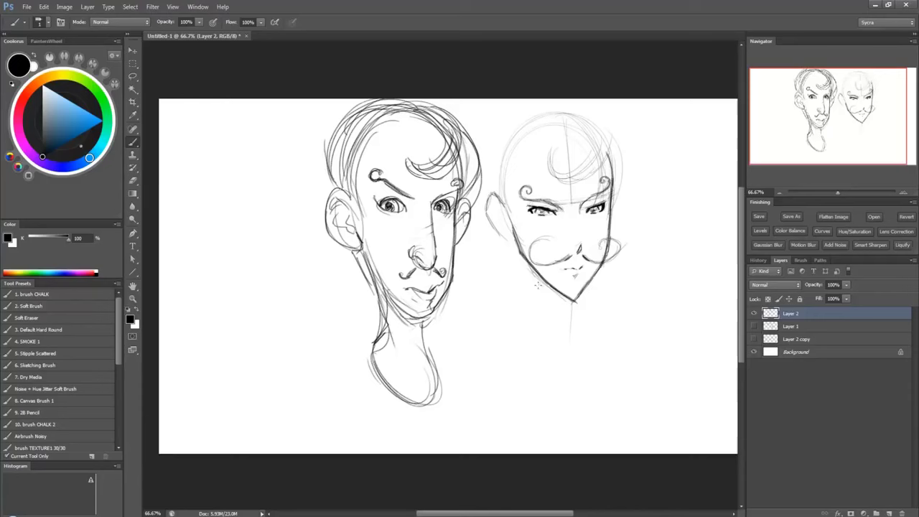
pyautogui.moveTo(614, 191); pyautogui.dragTo(611, 226)
# Draw the second head's neck with an angular base and shade beneath the jaw.
pyautogui.moveTo(499, 237)
pyautogui.mouseDown()
pyautogui.moveTo(517, 242)
pyautogui.moveTo(560, 343)
pyautogui.mouseUp()
pyautogui.moveTo(578, 291)
pyautogui.mouseDown()
pyautogui.moveTo(585, 323)
pyautogui.moveTo(580, 287)
pyautogui.mouseUp()
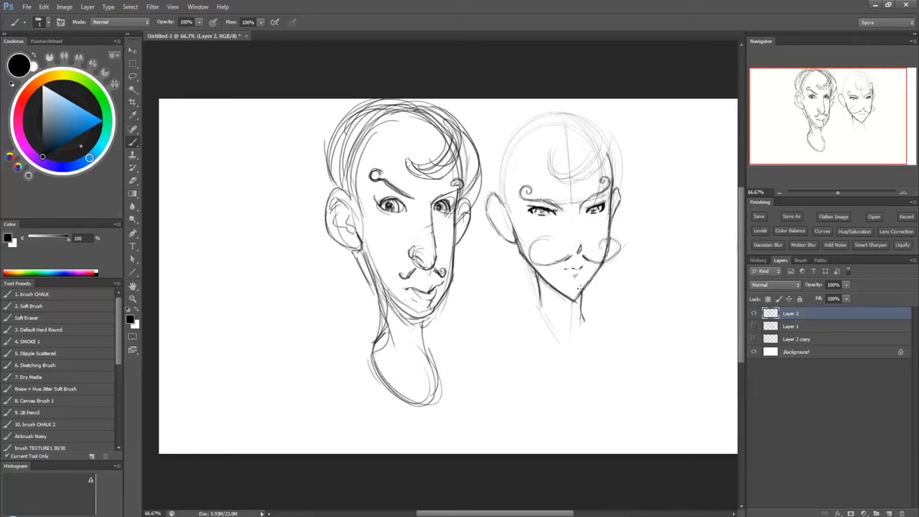
pyautogui.moveTo(586, 325)
pyautogui.mouseDown()
pyautogui.moveTo(583, 362)
pyautogui.moveTo(553, 356)
pyautogui.moveTo(531, 316)
pyautogui.moveTo(537, 288)
pyautogui.moveTo(558, 291)
pyautogui.mouseUp()
pyautogui.moveTo(541, 289); pyautogui.dragTo(571, 299)
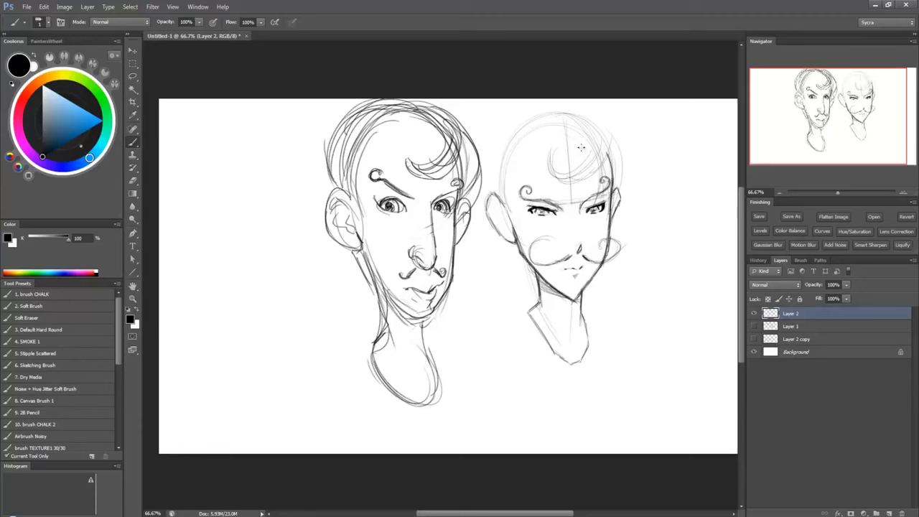
# Draw the second head's swept hair with a dark spiral forelock, curls behind the neck, and long open collar lines.
pyautogui.moveTo(502, 192)
pyautogui.mouseDown()
pyautogui.moveTo(521, 126)
pyautogui.moveTo(576, 118)
pyautogui.moveTo(595, 152)
pyautogui.moveTo(567, 188)
pyautogui.moveTo(553, 148)
pyautogui.moveTo(545, 185)
pyautogui.moveTo(577, 161)
pyautogui.moveTo(572, 179)
pyautogui.moveTo(609, 153)
pyautogui.moveTo(612, 188)
pyautogui.moveTo(492, 193)
pyautogui.moveTo(525, 112)
pyautogui.moveTo(618, 188)
pyautogui.moveTo(597, 164)
pyautogui.moveTo(550, 144)
pyautogui.moveTo(607, 146)
pyautogui.mouseUp()
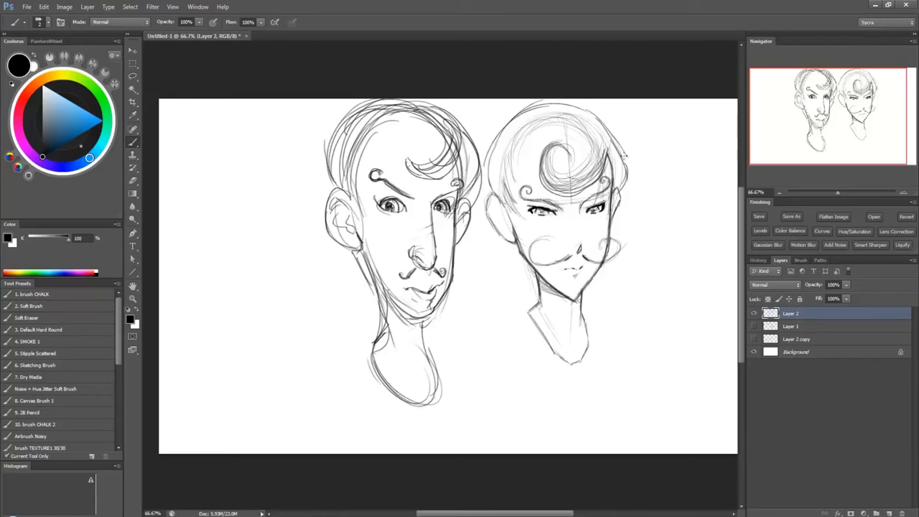
pyautogui.moveTo(585, 112)
pyautogui.mouseDown()
pyautogui.moveTo(628, 180)
pyautogui.moveTo(622, 198)
pyautogui.moveTo(636, 167)
pyautogui.moveTo(580, 162)
pyautogui.moveTo(517, 138)
pyautogui.moveTo(501, 205)
pyautogui.moveTo(544, 111)
pyautogui.moveTo(582, 140)
pyautogui.moveTo(587, 161)
pyautogui.moveTo(546, 155)
pyautogui.moveTo(495, 175)
pyautogui.moveTo(484, 202)
pyautogui.moveTo(514, 285)
pyautogui.moveTo(530, 296)
pyautogui.moveTo(604, 300)
pyautogui.moveTo(575, 339)
pyautogui.moveTo(523, 315)
pyautogui.moveTo(582, 442)
pyautogui.moveTo(582, 505)
pyautogui.mouseUp()
pyautogui.moveTo(528, 198)
pyautogui.mouseDown()
pyautogui.moveTo(555, 205)
pyautogui.moveTo(608, 193)
pyautogui.mouseUp()
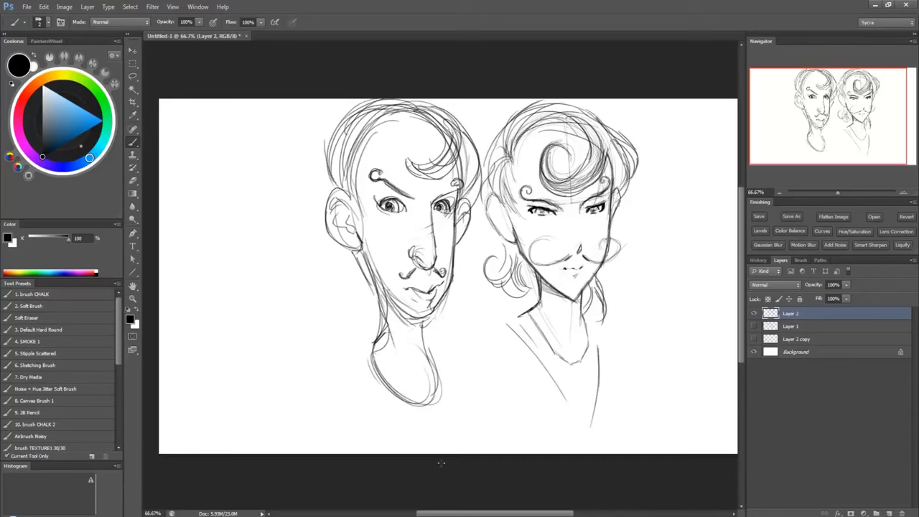
# Add inner ear folds, light nose marks and loose outer hair strands to the second head.
pyautogui.moveTo(489, 211)
pyautogui.mouseDown()
pyautogui.moveTo(498, 202)
pyautogui.moveTo(509, 234)
pyautogui.moveTo(492, 215)
pyautogui.moveTo(510, 236)
pyautogui.mouseUp()
pyautogui.moveTo(582, 206); pyautogui.dragTo(580, 222)
pyautogui.moveTo(285, 356); pyautogui.dragTo(357, 359)
pyautogui.moveTo(565, 214); pyautogui.dragTo(580, 233)
pyautogui.moveTo(595, 280); pyautogui.dragTo(563, 287)
pyautogui.moveTo(557, 176)
pyautogui.mouseDown()
pyautogui.moveTo(570, 130)
pyautogui.moveTo(608, 104)
pyautogui.moveTo(678, 125)
pyautogui.mouseUp()
# Start a third head in the empty space beside the first man with a cranium circle and a long, dark nose.
pyautogui.hscroll(-1, 421, 359)
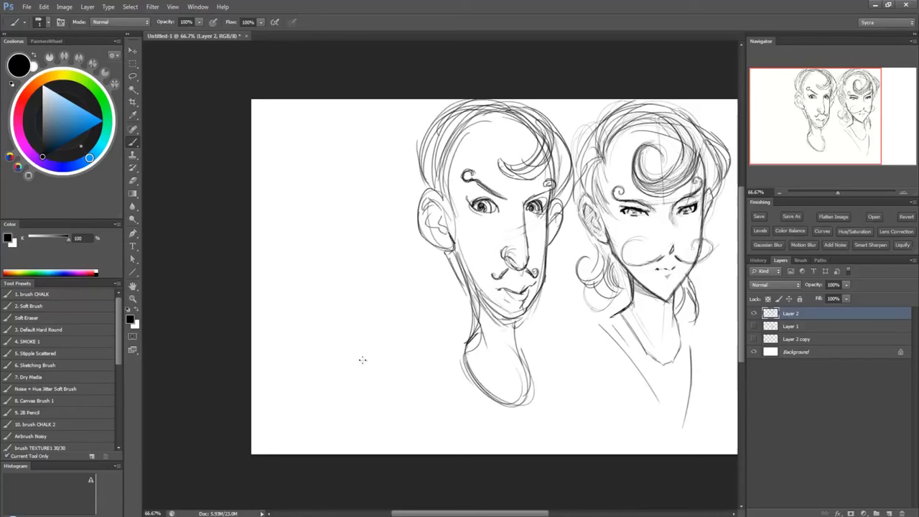
pyautogui.moveTo(276, 268); pyautogui.dragTo(324, 292)
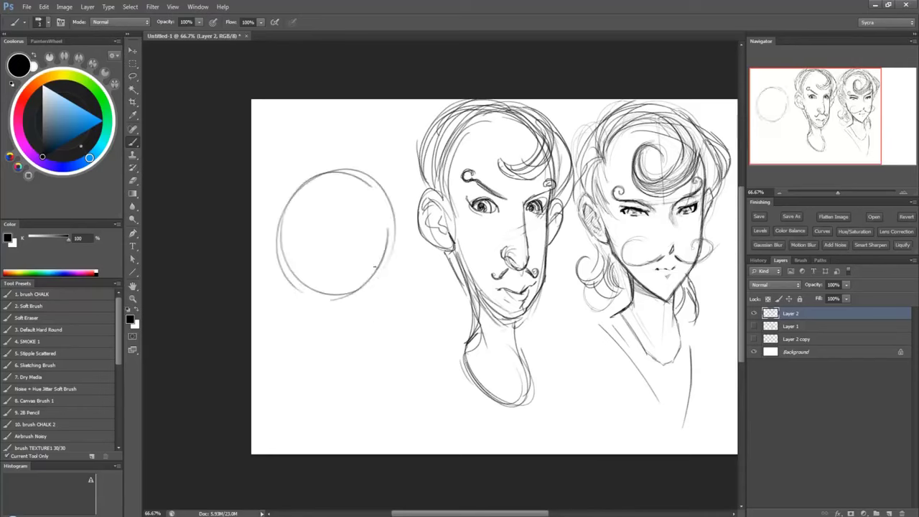
pyautogui.moveTo(361, 245)
pyautogui.mouseDown()
pyautogui.moveTo(362, 294)
pyautogui.moveTo(359, 287)
pyautogui.moveTo(347, 301)
pyautogui.moveTo(339, 288)
pyautogui.moveTo(355, 303)
pyautogui.mouseUp()
pyautogui.moveTo(364, 241); pyautogui.dragTo(366, 275)
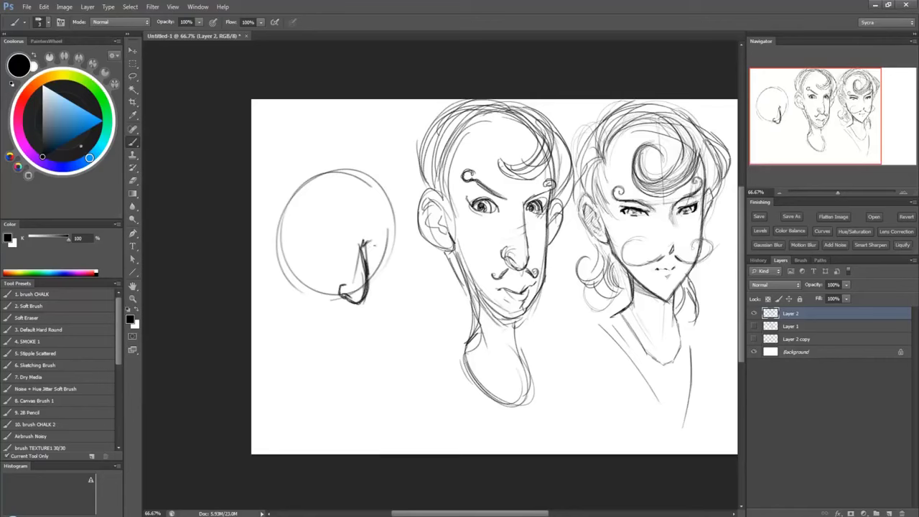
# Draw the third head's heavy eyebrows and light eye shapes, and clear the stray lines beside its nose.
pyautogui.moveTo(317, 253); pyautogui.dragTo(383, 246)
pyautogui.moveTo(324, 231)
pyautogui.mouseDown()
pyautogui.moveTo(387, 236)
pyautogui.moveTo(378, 253)
pyautogui.moveTo(319, 249)
pyautogui.mouseUp()
pyautogui.moveTo(360, 288)
pyautogui.mouseDown()
pyautogui.moveTo(355, 254)
pyautogui.moveTo(351, 295)
pyautogui.moveTo(334, 287)
pyautogui.mouseUp()
pyautogui.moveTo(359, 248); pyautogui.dragTo(348, 305)
pyautogui.press('[')
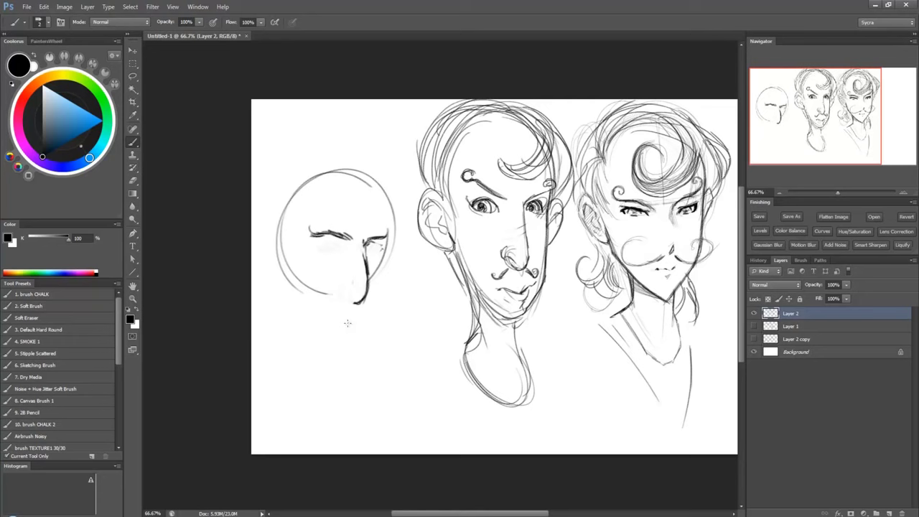
pyautogui.moveTo(357, 233)
pyautogui.mouseDown()
pyautogui.moveTo(345, 254)
pyautogui.moveTo(319, 251)
pyautogui.moveTo(337, 245)
pyautogui.mouseUp()
pyautogui.hotkey('ctrl', 'z')
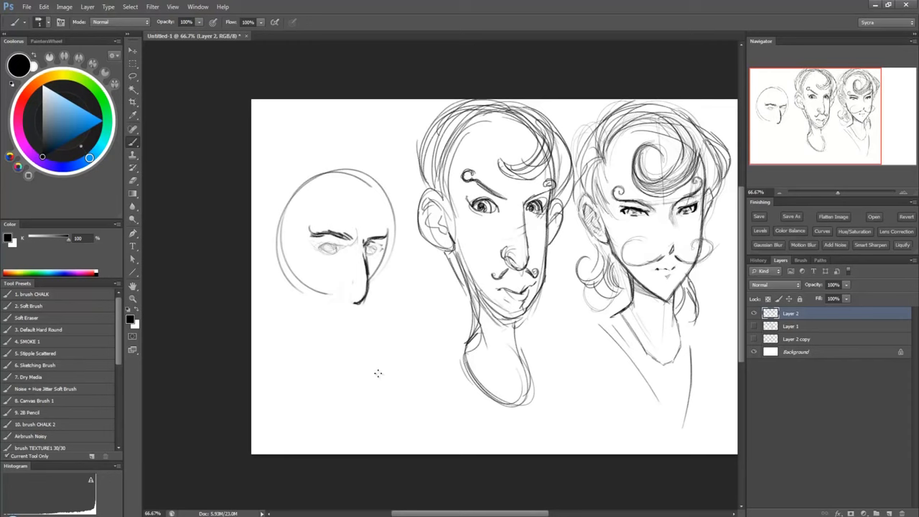
# Erase the third head's long nose and redraw it shorter and more realistic, refining the eyelids.
pyautogui.moveTo(379, 269)
pyautogui.mouseDown()
pyautogui.moveTo(387, 247)
pyautogui.moveTo(356, 311)
pyautogui.mouseUp()
pyautogui.moveTo(364, 265); pyautogui.dragTo(358, 304)
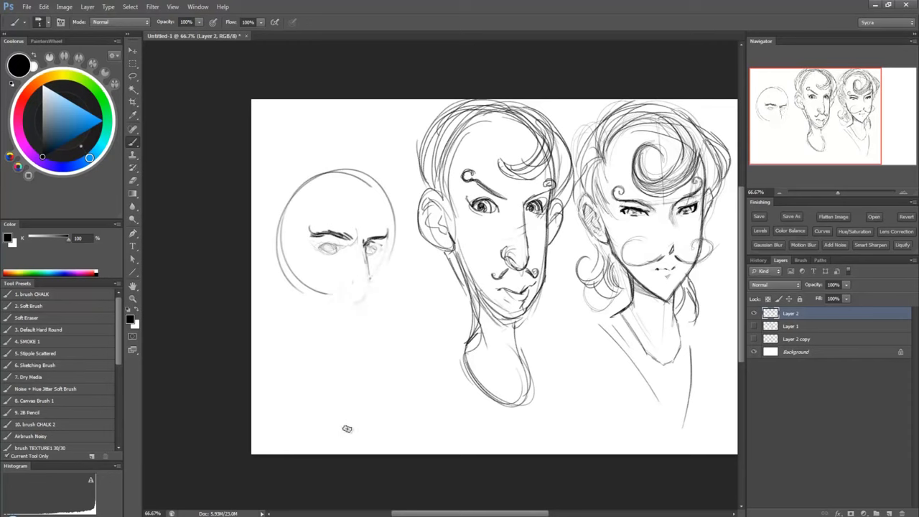
pyautogui.press('b')
pyautogui.moveTo(366, 246); pyautogui.dragTo(352, 294)
pyautogui.moveTo(329, 239)
pyautogui.mouseDown()
pyautogui.moveTo(355, 248)
pyautogui.moveTo(324, 246)
pyautogui.mouseUp()
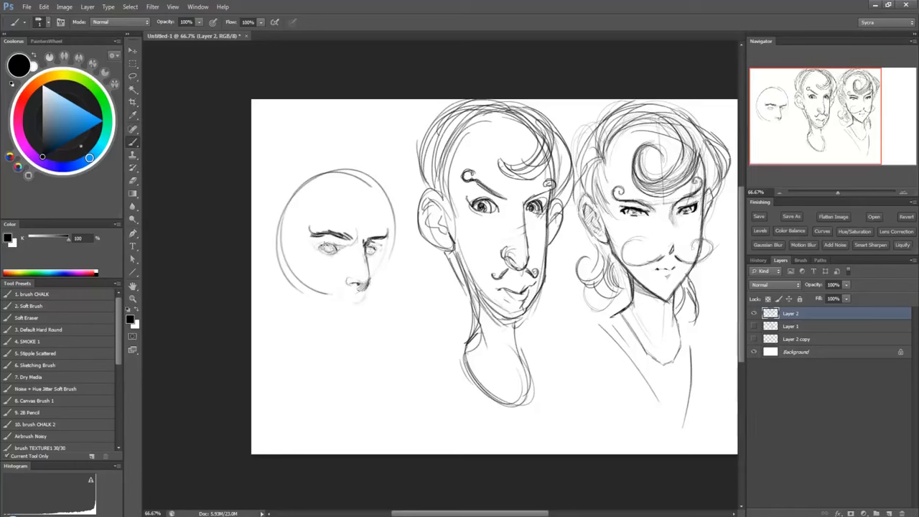
# Draw the third head's far cheek and chin contour, with a drooping moustache and lips under the nose.
pyautogui.moveTo(382, 234)
pyautogui.mouseDown()
pyautogui.moveTo(363, 332)
pyautogui.moveTo(365, 323)
pyautogui.mouseUp()
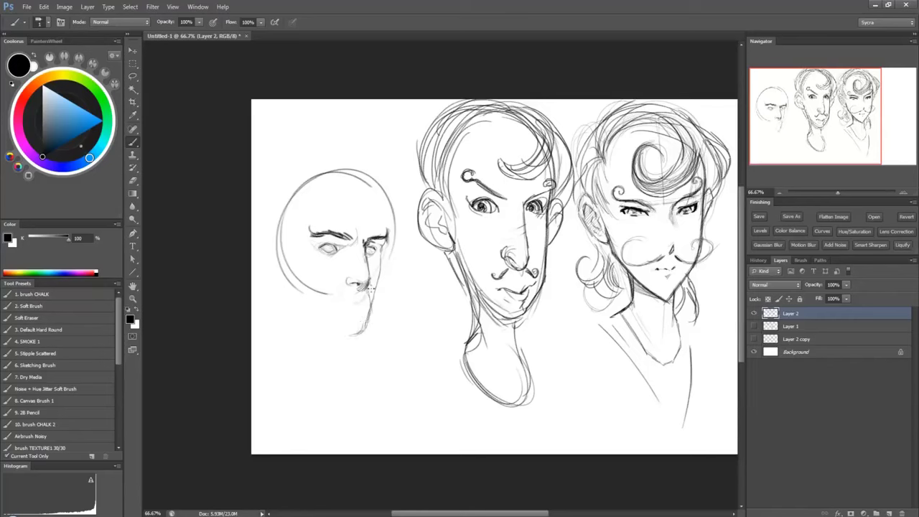
pyautogui.moveTo(372, 285)
pyautogui.mouseDown()
pyautogui.moveTo(359, 298)
pyautogui.moveTo(369, 307)
pyautogui.mouseUp()
pyautogui.moveTo(356, 290)
pyautogui.mouseDown()
pyautogui.moveTo(340, 301)
pyautogui.moveTo(350, 305)
pyautogui.mouseUp()
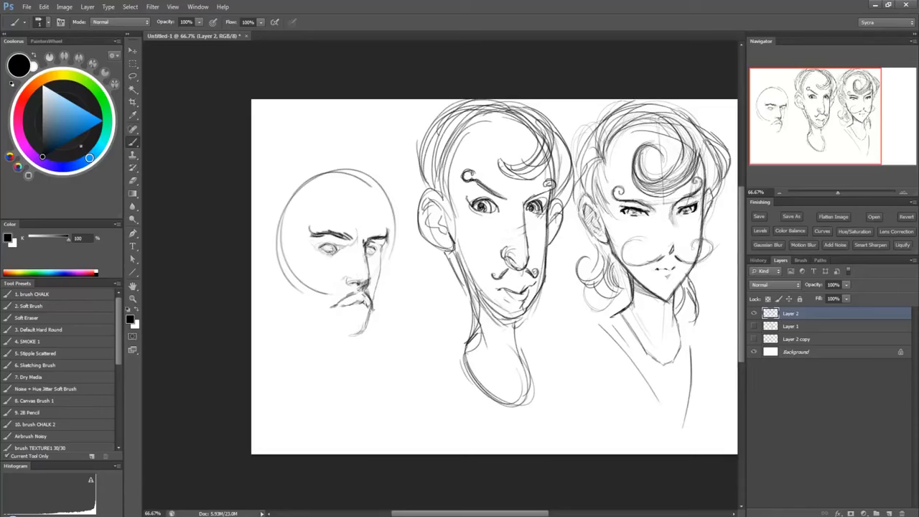
# Darken the third head's eyes and chin, fade its cranium circle, and draw the far edge of the forehead.
pyautogui.moveTo(366, 250)
pyautogui.mouseDown()
pyautogui.moveTo(379, 243)
pyautogui.moveTo(319, 244)
pyautogui.moveTo(327, 249)
pyautogui.mouseUp()
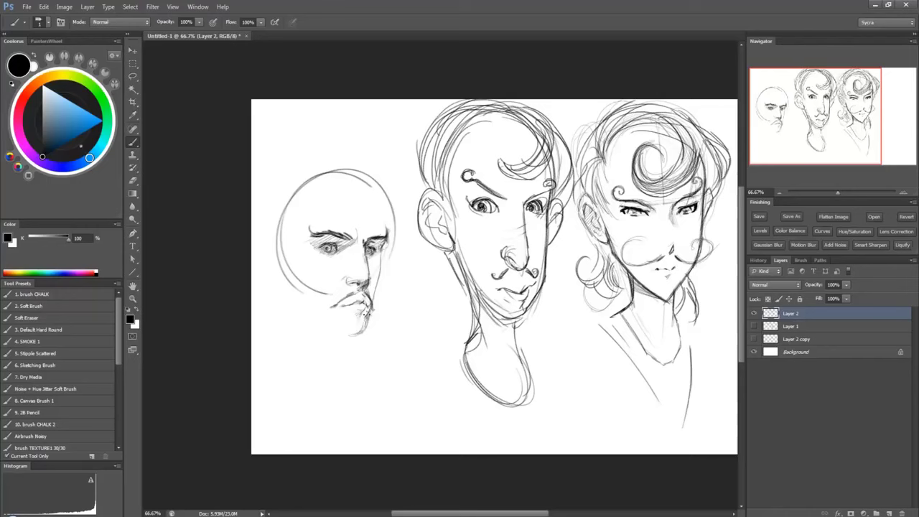
pyautogui.moveTo(343, 332); pyautogui.dragTo(362, 332)
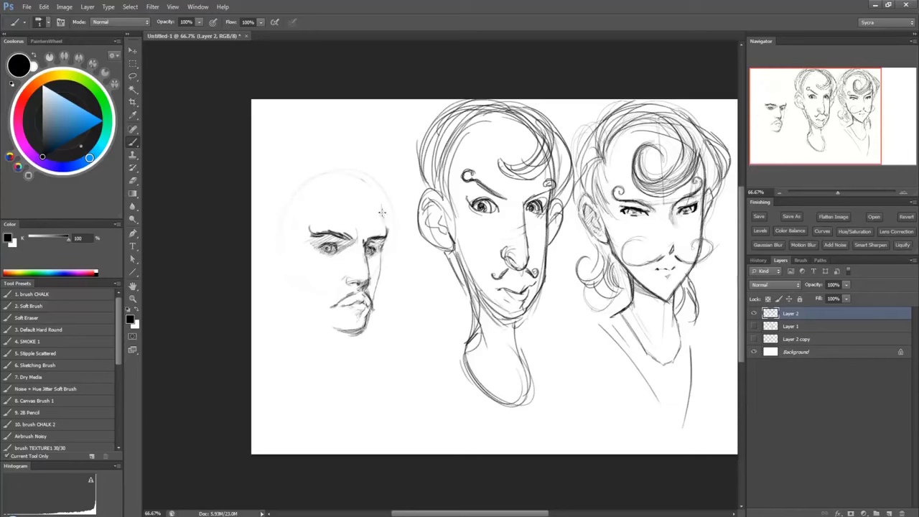
pyautogui.moveTo(381, 202); pyautogui.dragTo(385, 234)
# Sketch the third head's near ear with its inner folds and start the jaw line below it.
pyautogui.moveTo(269, 236); pyautogui.dragTo(270, 265)
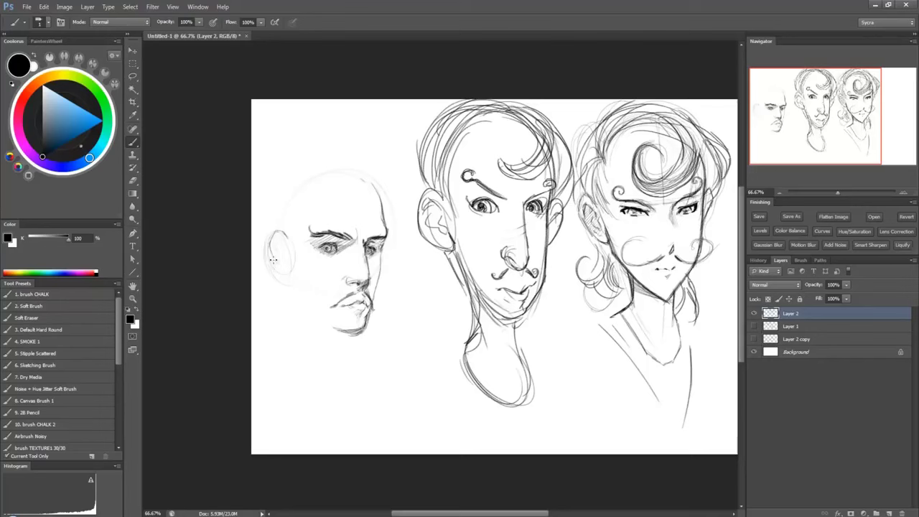
pyautogui.moveTo(277, 232); pyautogui.dragTo(283, 242)
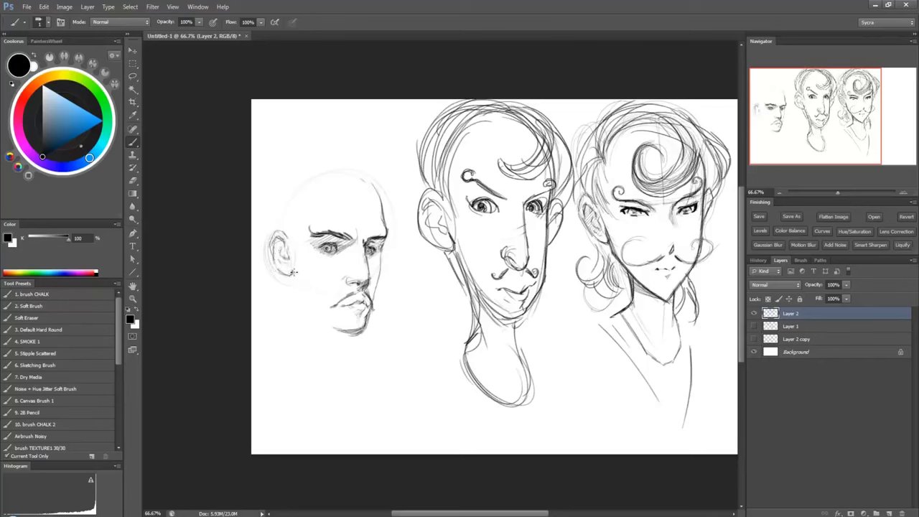
pyautogui.moveTo(288, 270); pyautogui.dragTo(294, 295)
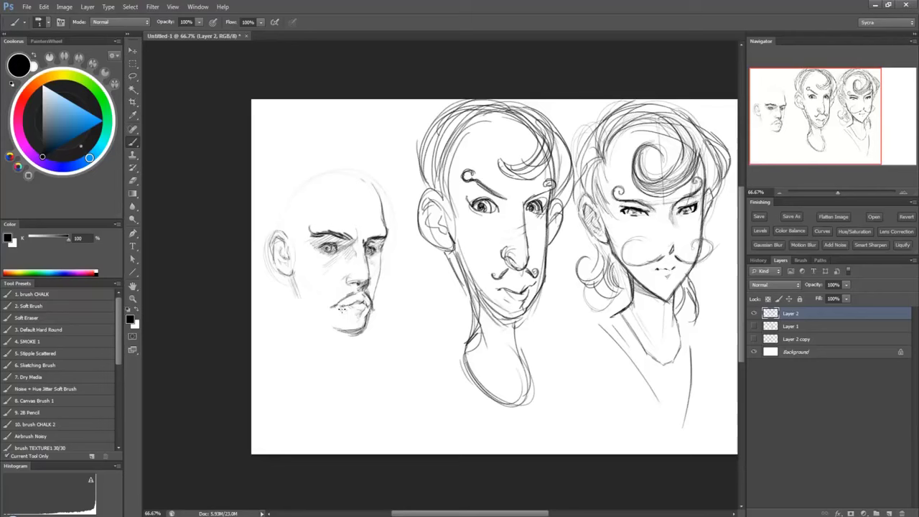
# Deepen the shading of the third head's moustache, underside of the nose and far eye.
pyautogui.moveTo(335, 300); pyautogui.dragTo(356, 287)
pyautogui.moveTo(358, 293); pyautogui.dragTo(369, 290)
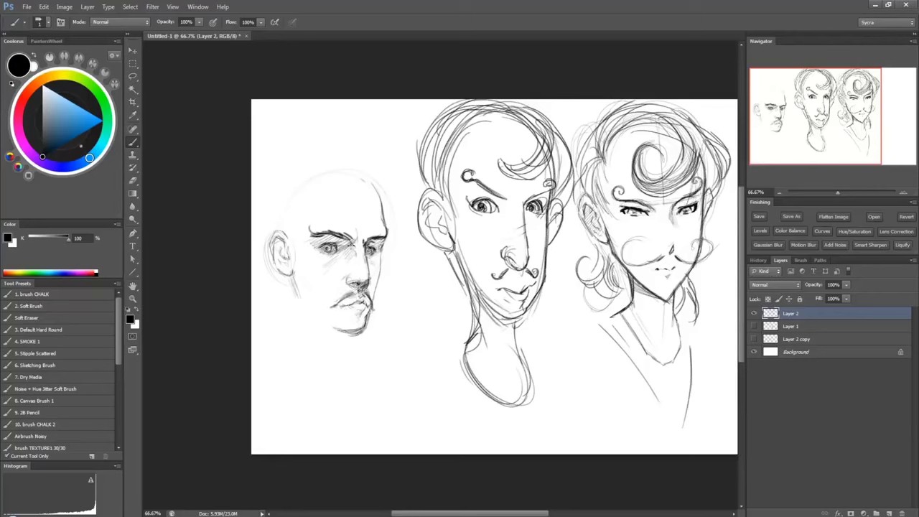
pyautogui.moveTo(363, 238); pyautogui.dragTo(372, 247)
pyautogui.moveTo(369, 240); pyautogui.dragTo(375, 252)
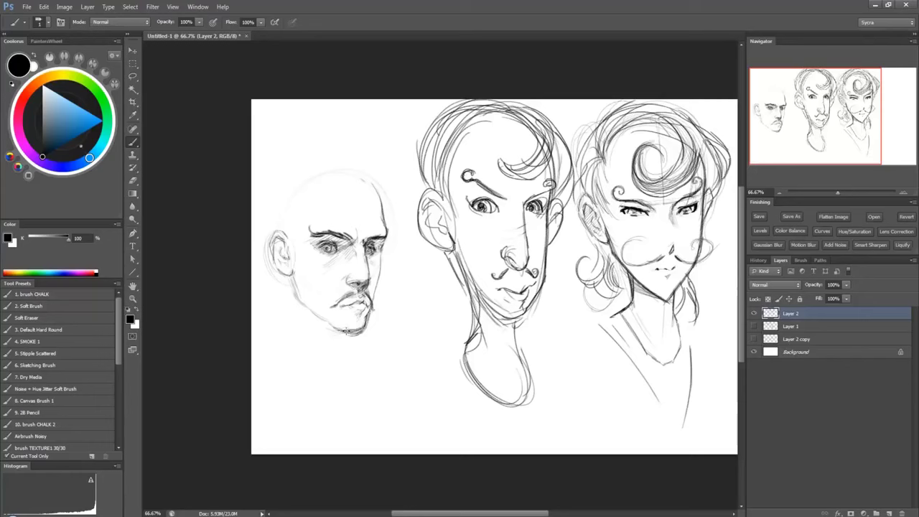
# Strengthen the third head's jaw line and draw its neck, from the ear and chin down to a rounded base.
pyautogui.moveTo(358, 333)
pyautogui.mouseDown()
pyautogui.moveTo(322, 346)
pyautogui.moveTo(320, 330)
pyautogui.mouseUp()
pyautogui.moveTo(332, 336); pyautogui.dragTo(316, 369)
pyautogui.moveTo(296, 278); pyautogui.dragTo(290, 284)
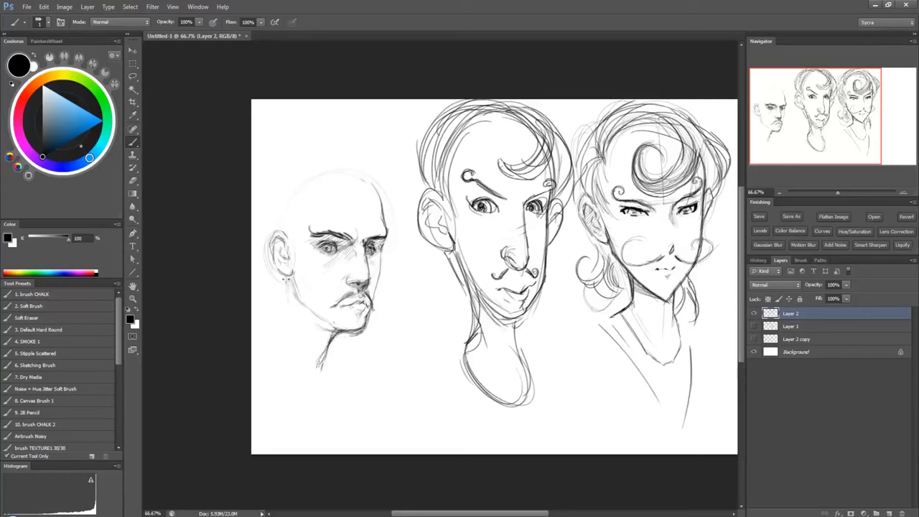
pyautogui.moveTo(287, 282); pyautogui.dragTo(286, 323)
pyautogui.moveTo(284, 337); pyautogui.dragTo(294, 384)
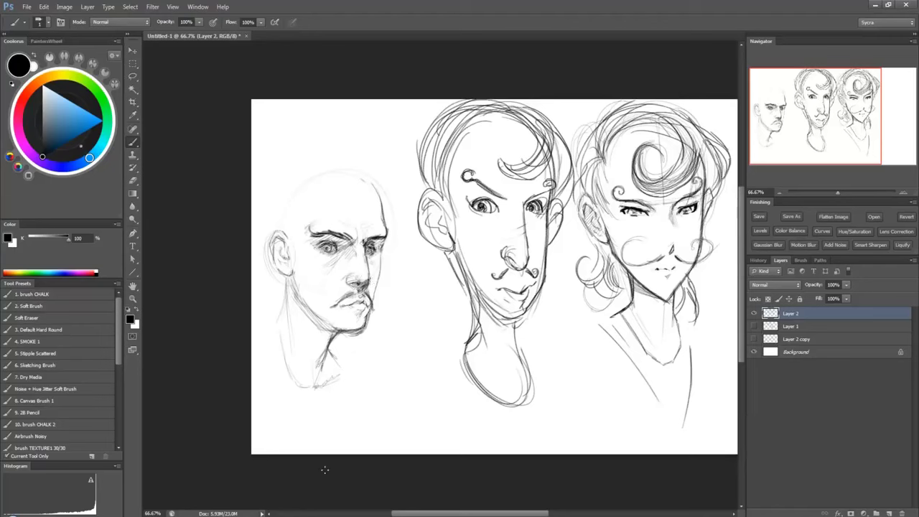
# Outline the third head's skull and sketch short, close-cropped hair along the top and both sides.
pyautogui.moveTo(380, 197)
pyautogui.mouseDown()
pyautogui.moveTo(328, 165)
pyautogui.moveTo(367, 184)
pyautogui.mouseUp()
pyautogui.moveTo(300, 172)
pyautogui.mouseDown()
pyautogui.moveTo(345, 170)
pyautogui.moveTo(305, 170)
pyautogui.moveTo(274, 188)
pyautogui.mouseUp()
pyautogui.moveTo(266, 201); pyautogui.dragTo(266, 244)
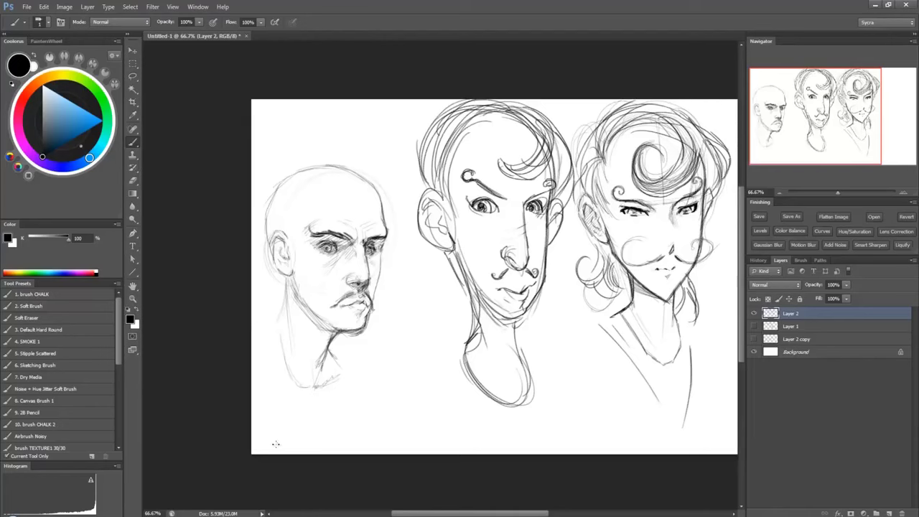
pyautogui.moveTo(271, 185); pyautogui.dragTo(277, 233)
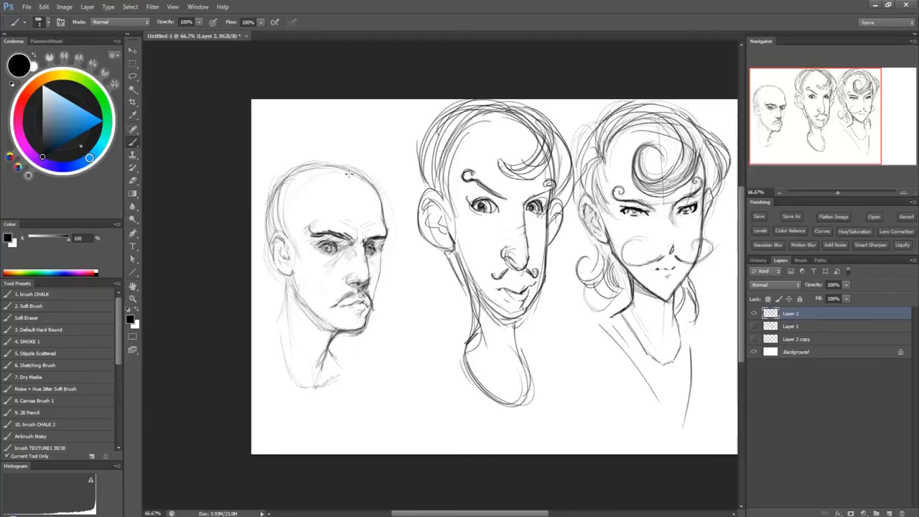
pyautogui.moveTo(368, 184); pyautogui.dragTo(374, 208)
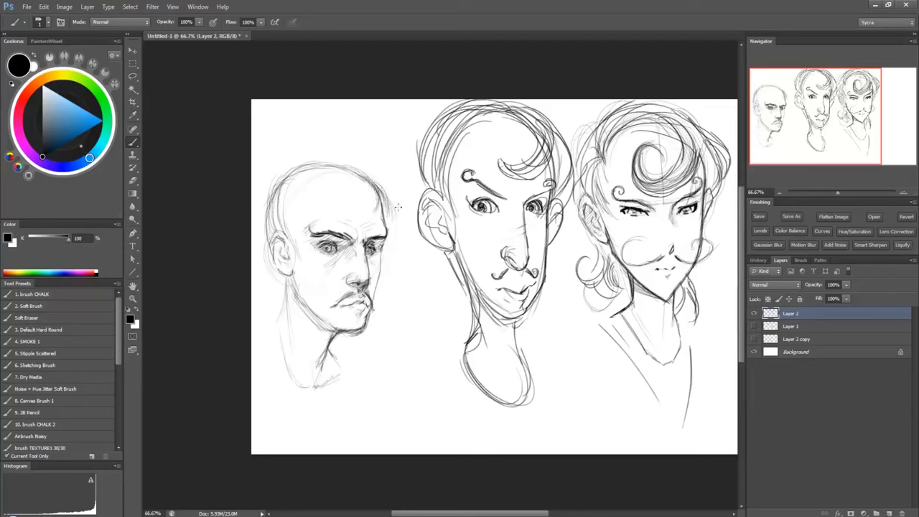
pyautogui.moveTo(374, 208); pyautogui.dragTo(366, 174)
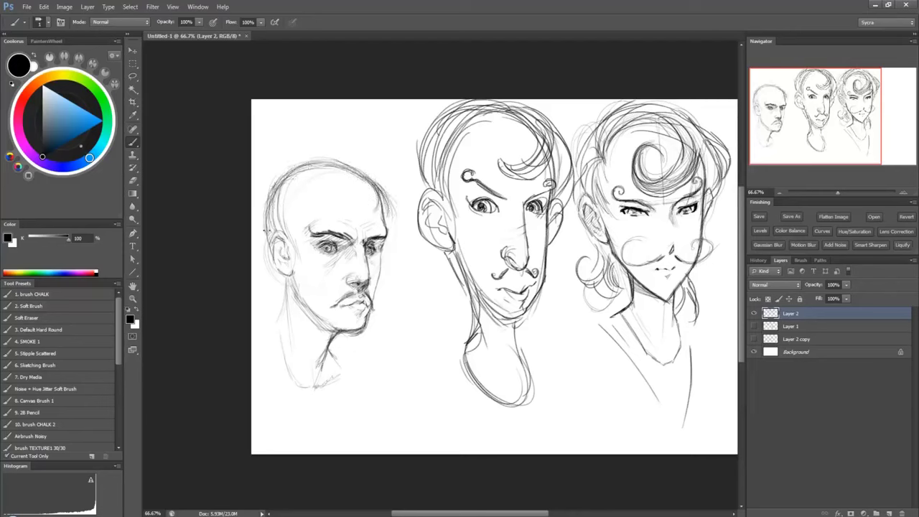
pyautogui.moveTo(366, 174); pyautogui.dragTo(271, 244)
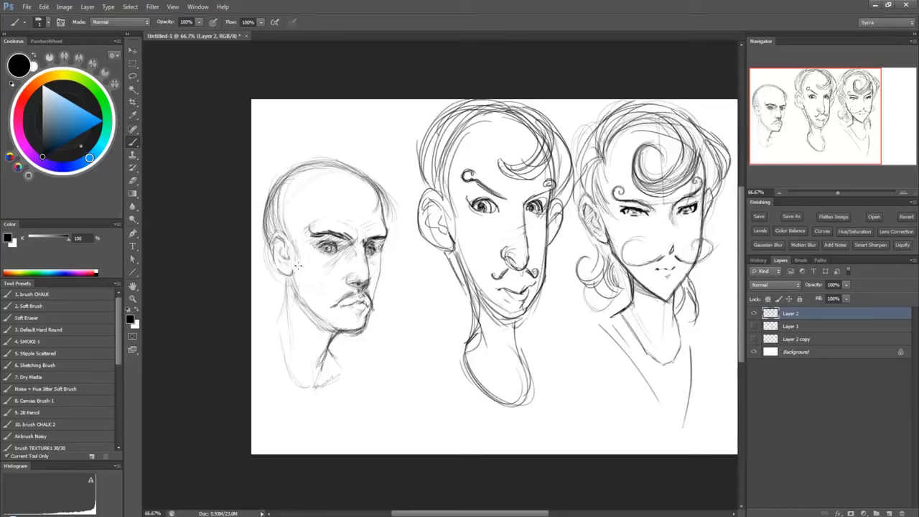
# Hatch shading over the third head's cheek, forehead and neck, and darken the lines under the chin and around the mouth.
pyautogui.moveTo(271, 244); pyautogui.dragTo(303, 276)
pyautogui.moveTo(303, 276); pyautogui.dragTo(298, 287)
pyautogui.moveTo(338, 307)
pyautogui.mouseDown()
pyautogui.moveTo(375, 309)
pyautogui.moveTo(339, 309)
pyautogui.mouseUp()
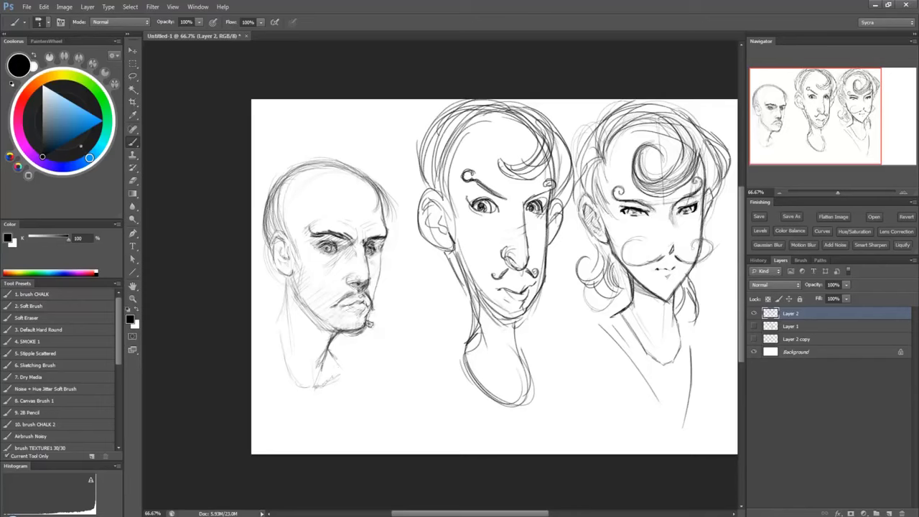
pyautogui.moveTo(338, 331); pyautogui.dragTo(329, 349)
pyautogui.moveTo(371, 287); pyautogui.dragTo(373, 302)
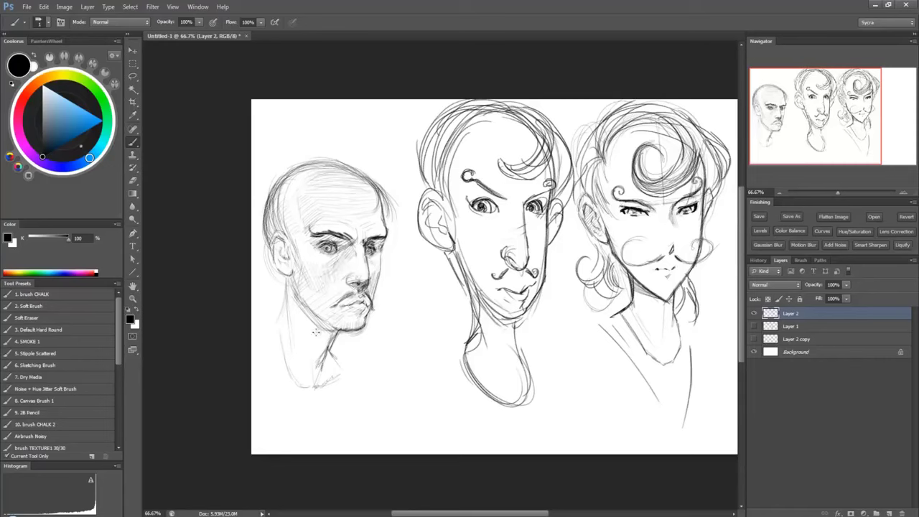
pyautogui.moveTo(298, 307)
pyautogui.mouseDown()
pyautogui.moveTo(327, 342)
pyautogui.moveTo(323, 363)
pyautogui.mouseUp()
pyautogui.moveTo(289, 323); pyautogui.dragTo(313, 366)
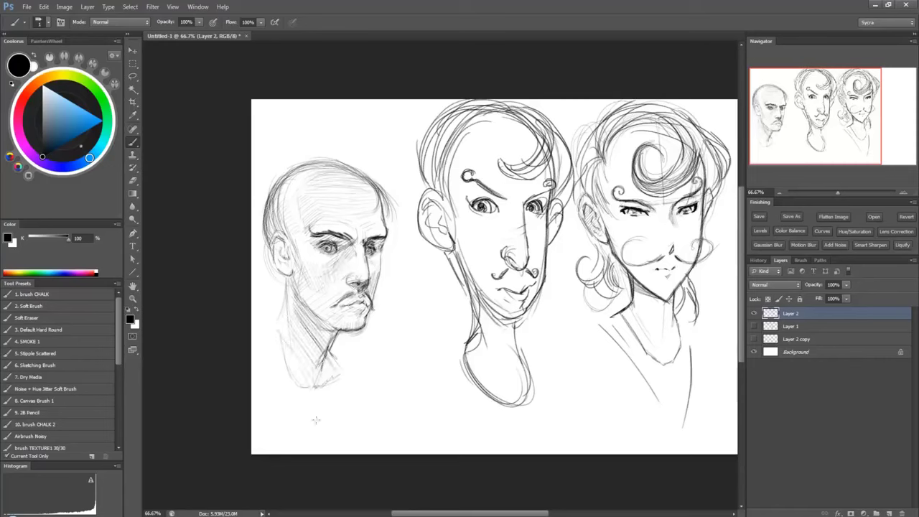
# Draw the realistic head's shoulder slope and extend its neck down to a wider, rounded bust base.
pyautogui.moveTo(290, 283)
pyautogui.mouseDown()
pyautogui.moveTo(279, 328)
pyautogui.moveTo(262, 343)
pyautogui.mouseUp()
pyautogui.moveTo(264, 343)
pyautogui.mouseDown()
pyautogui.moveTo(289, 391)
pyautogui.moveTo(332, 399)
pyautogui.mouseUp()
pyautogui.moveTo(338, 399)
pyautogui.mouseDown()
pyautogui.moveTo(325, 357)
pyautogui.moveTo(334, 380)
pyautogui.mouseUp()
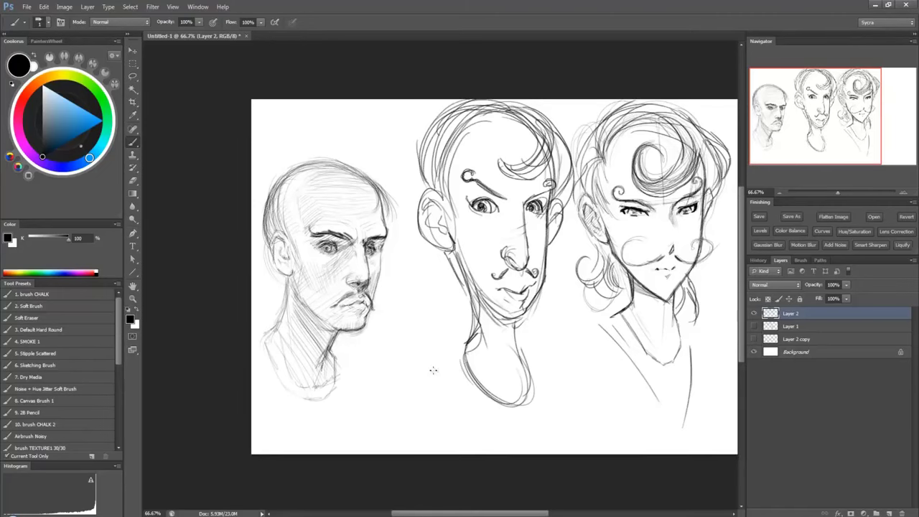
# Darken the outer hair contours of the curly-haired stylised head with bolder strokes from a larger brush.
pyautogui.moveTo(568, 358); pyautogui.dragTo(538, 370)
pyautogui.press(']')
pyautogui.press(']')
pyautogui.moveTo(593, 116); pyautogui.dragTo(563, 148)
pyautogui.moveTo(610, 114)
pyautogui.mouseDown()
pyautogui.moveTo(560, 152)
pyautogui.moveTo(541, 215)
pyautogui.mouseUp()
pyautogui.moveTo(592, 135)
pyautogui.mouseDown()
pyautogui.moveTo(686, 166)
pyautogui.moveTo(695, 205)
pyautogui.mouseUp()
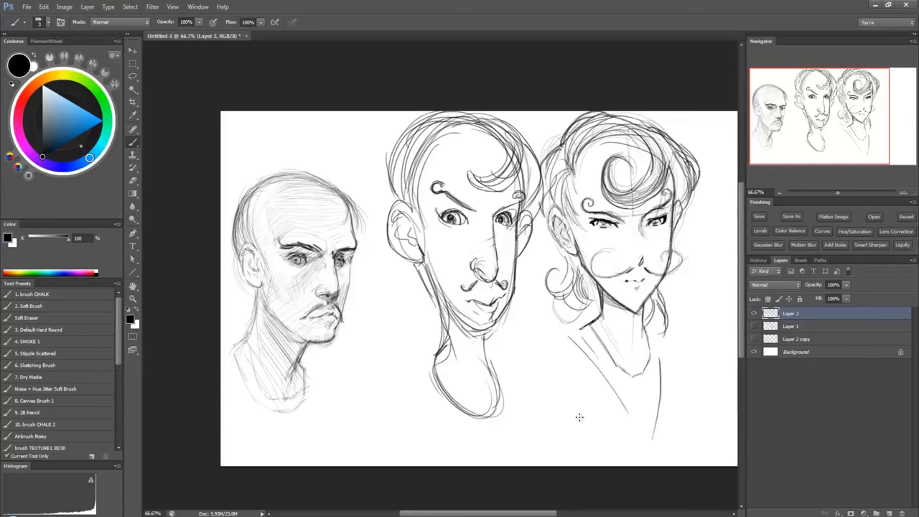
# Hatch fine shading over the realistic head's cheek and jaw and touch up its moustache with a brush of size 1.
pyautogui.press('[')
pyautogui.press('[')
pyautogui.moveTo(272, 274)
pyautogui.mouseDown()
pyautogui.moveTo(291, 293)
pyautogui.moveTo(278, 315)
pyautogui.moveTo(304, 334)
pyautogui.mouseUp()
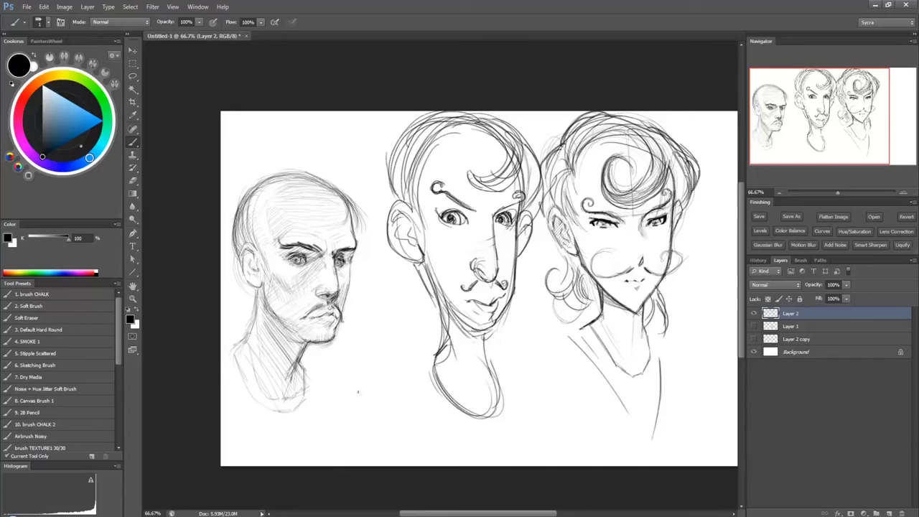
pyautogui.moveTo(262, 305); pyautogui.dragTo(286, 329)
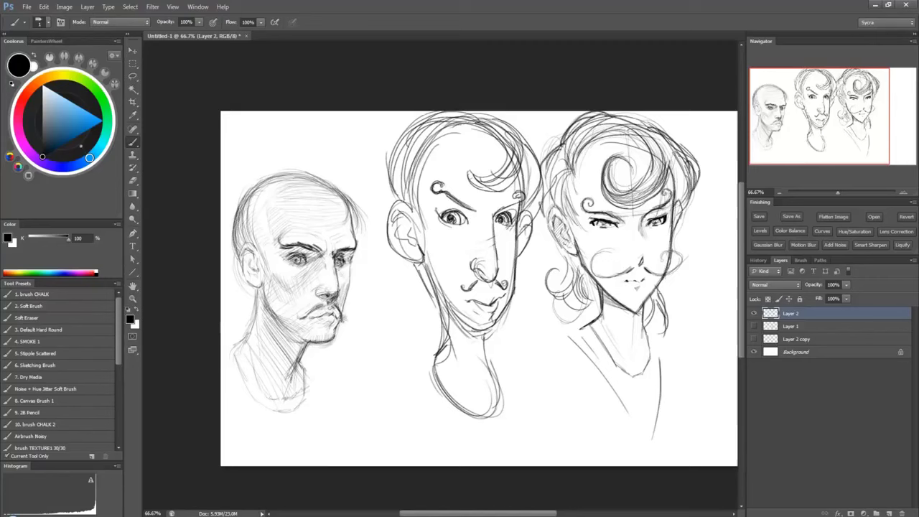
pyautogui.moveTo(340, 315); pyautogui.dragTo(343, 320)
pyautogui.moveTo(312, 307); pyautogui.dragTo(297, 316)
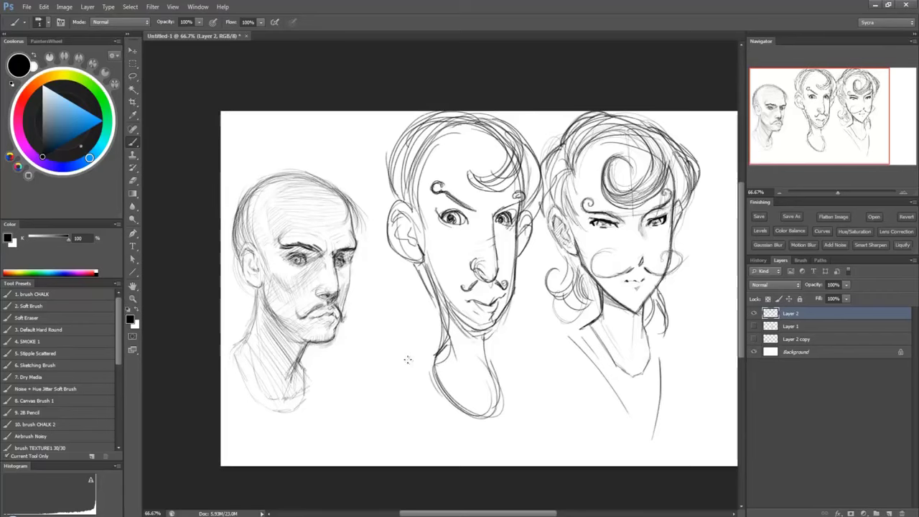
# Sketch a smaller fourth head seen from below beside the curly-haired head, with ears, neck, eyes, nose and moustache.
pyautogui.hscroll(5, 407, 359)
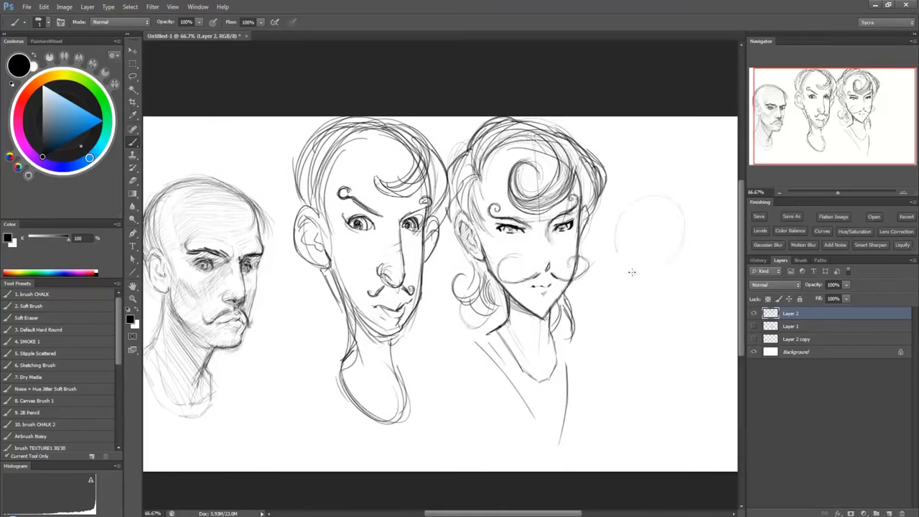
pyautogui.moveTo(632, 272)
pyautogui.mouseDown()
pyautogui.moveTo(689, 255)
pyautogui.moveTo(650, 279)
pyautogui.moveTo(650, 264)
pyautogui.moveTo(684, 274)
pyautogui.moveTo(691, 199)
pyautogui.moveTo(627, 266)
pyautogui.moveTo(679, 277)
pyautogui.moveTo(635, 296)
pyautogui.moveTo(653, 361)
pyautogui.moveTo(657, 194)
pyautogui.moveTo(662, 223)
pyautogui.moveTo(645, 200)
pyautogui.moveTo(666, 201)
pyautogui.moveTo(632, 204)
pyautogui.moveTo(648, 263)
pyautogui.moveTo(675, 269)
pyautogui.moveTo(697, 229)
pyautogui.moveTo(683, 190)
pyautogui.moveTo(697, 212)
pyautogui.moveTo(683, 185)
pyautogui.moveTo(642, 186)
pyautogui.moveTo(618, 213)
pyautogui.moveTo(619, 262)
pyautogui.moveTo(618, 233)
pyautogui.moveTo(700, 234)
pyautogui.moveTo(680, 272)
pyautogui.moveTo(661, 216)
pyautogui.mouseUp()
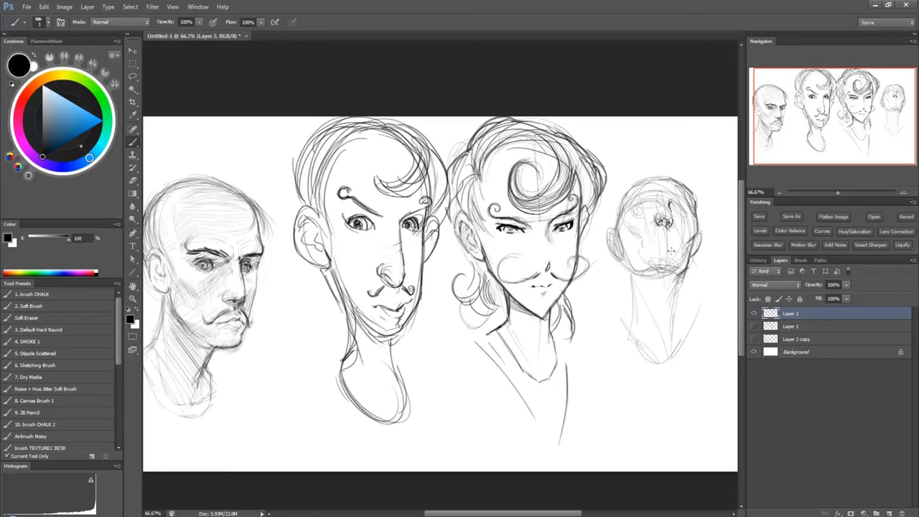
pyautogui.moveTo(667, 225)
pyautogui.mouseDown()
pyautogui.moveTo(679, 246)
pyautogui.moveTo(643, 230)
pyautogui.mouseUp()
pyautogui.moveTo(670, 239); pyautogui.dragTo(653, 251)
pyautogui.moveTo(650, 201)
pyautogui.mouseDown()
pyautogui.moveTo(636, 209)
pyautogui.moveTo(688, 213)
pyautogui.moveTo(643, 203)
pyautogui.moveTo(618, 251)
pyautogui.mouseUp()
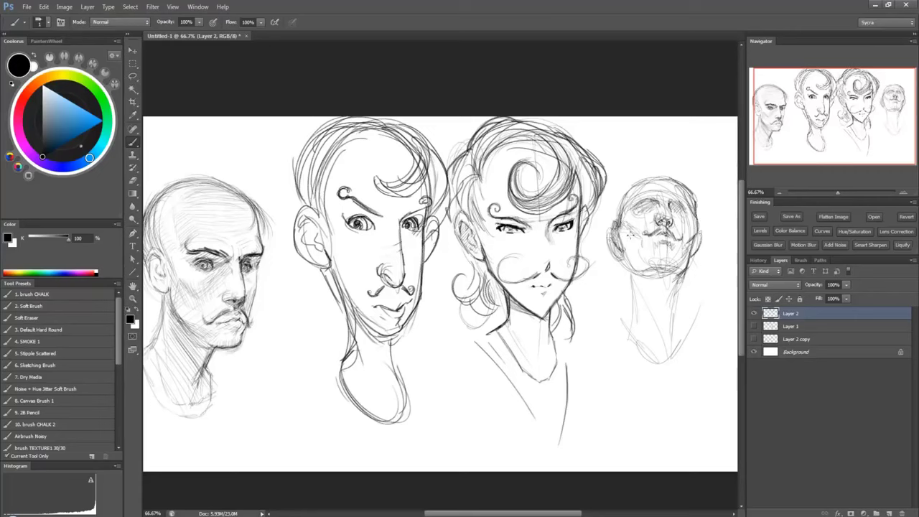
# Strengthen the upturned head's jaw and neck lines, and sketch the neck muscles and collarbone lines at its base.
pyautogui.moveTo(652, 280)
pyautogui.mouseDown()
pyautogui.moveTo(674, 316)
pyautogui.moveTo(666, 316)
pyautogui.mouseUp()
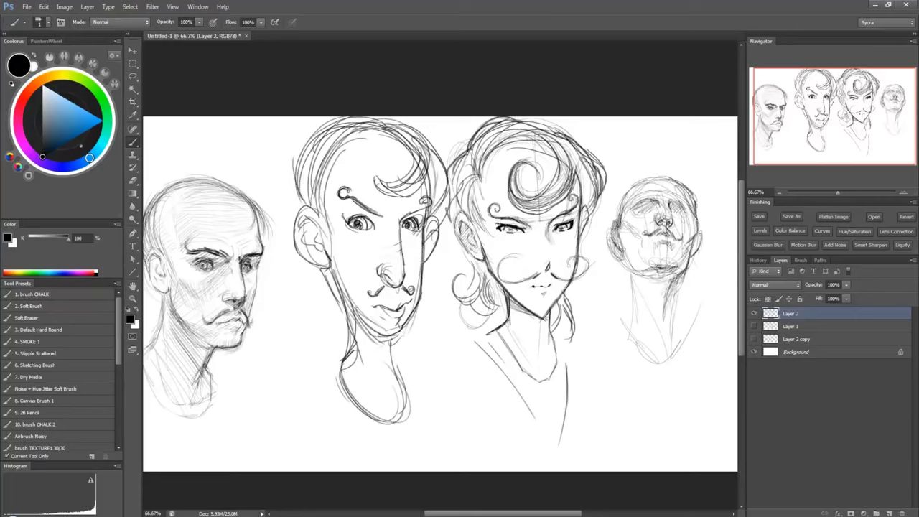
pyautogui.moveTo(677, 270)
pyautogui.mouseDown()
pyautogui.moveTo(657, 290)
pyautogui.moveTo(660, 324)
pyautogui.moveTo(678, 320)
pyautogui.mouseUp()
pyautogui.moveTo(632, 272); pyautogui.dragTo(636, 313)
pyautogui.moveTo(641, 327)
pyautogui.mouseDown()
pyautogui.moveTo(661, 346)
pyautogui.moveTo(673, 323)
pyautogui.moveTo(694, 323)
pyautogui.mouseUp()
pyautogui.moveTo(643, 348); pyautogui.dragTo(679, 327)
pyautogui.moveTo(646, 272); pyautogui.dragTo(640, 330)
pyautogui.moveTo(631, 251); pyautogui.dragTo(643, 307)
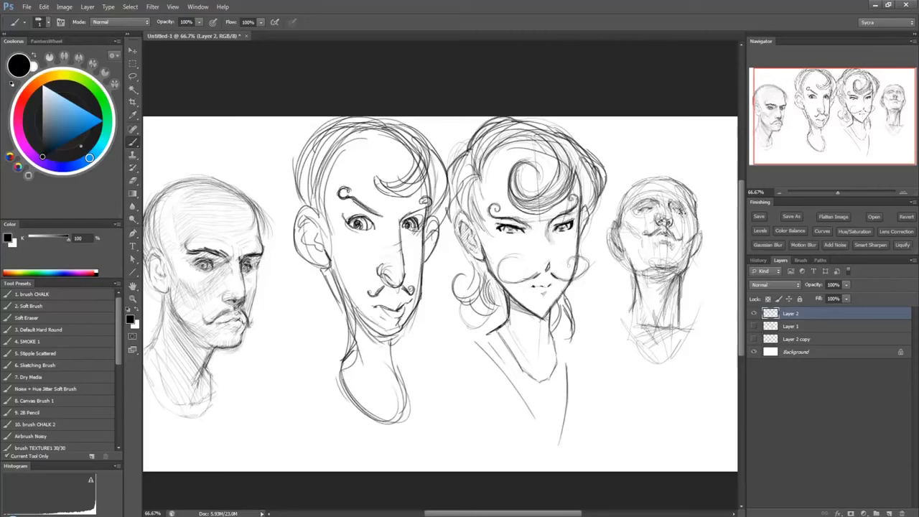
# Darken the upturned head's brows and bust outline, and hatch shading over its cheek, under the chin and down the neck.
pyautogui.moveTo(640, 205)
pyautogui.mouseDown()
pyautogui.moveTo(693, 210)
pyautogui.moveTo(623, 204)
pyautogui.moveTo(633, 186)
pyautogui.mouseUp()
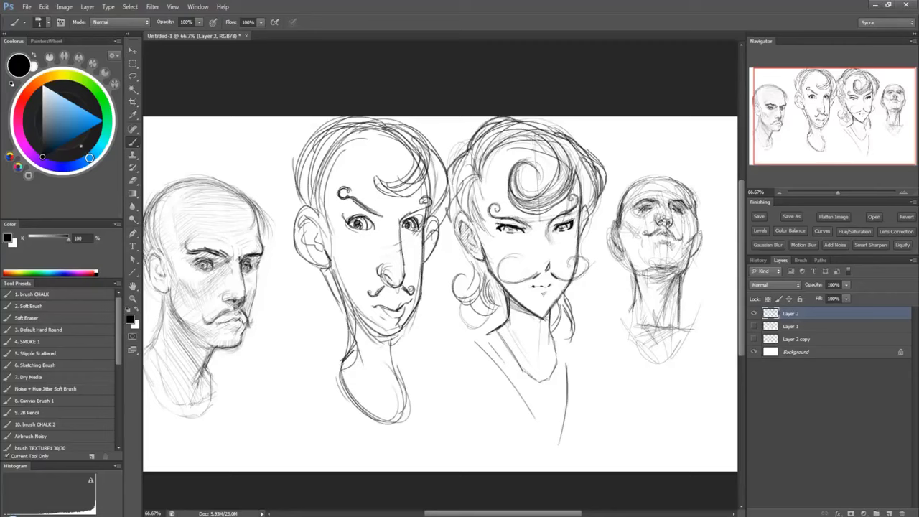
pyautogui.moveTo(622, 324)
pyautogui.mouseDown()
pyautogui.moveTo(650, 346)
pyautogui.moveTo(689, 321)
pyautogui.mouseUp()
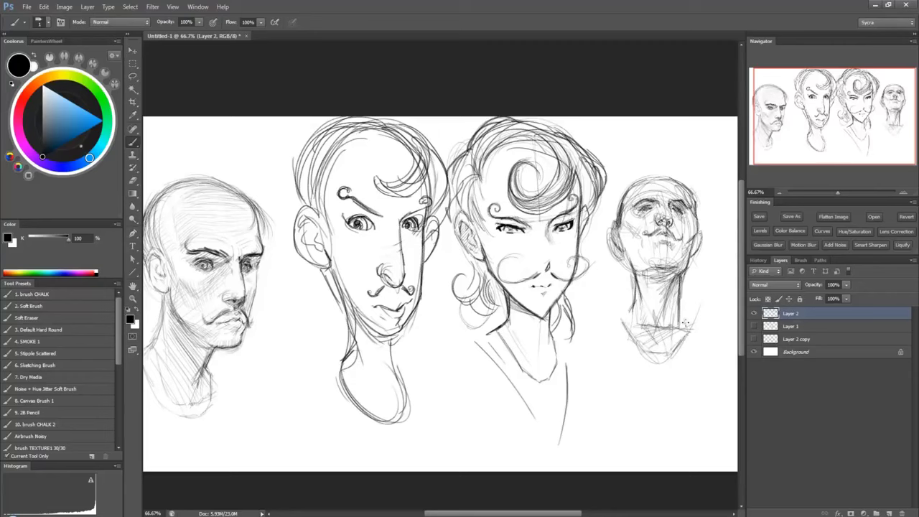
pyautogui.moveTo(622, 222); pyautogui.dragTo(641, 270)
pyautogui.moveTo(636, 275); pyautogui.dragTo(638, 301)
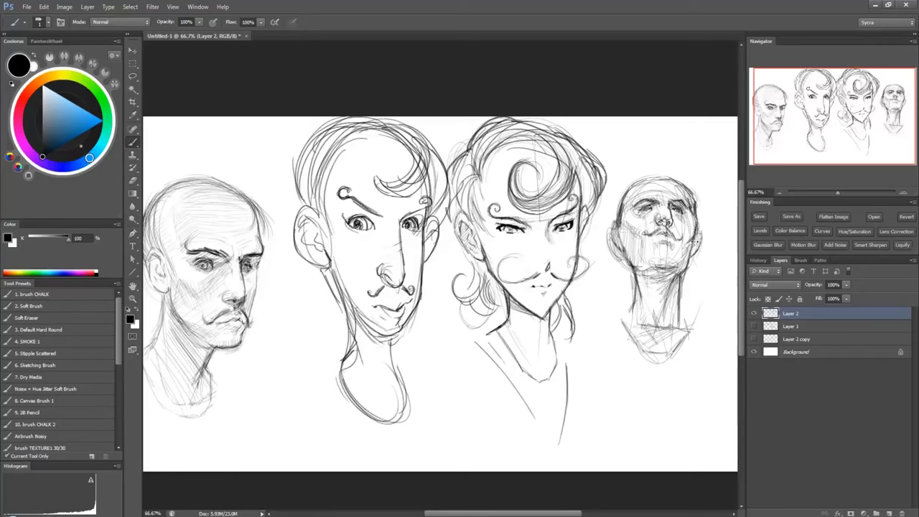
pyautogui.moveTo(612, 248); pyautogui.dragTo(635, 301)
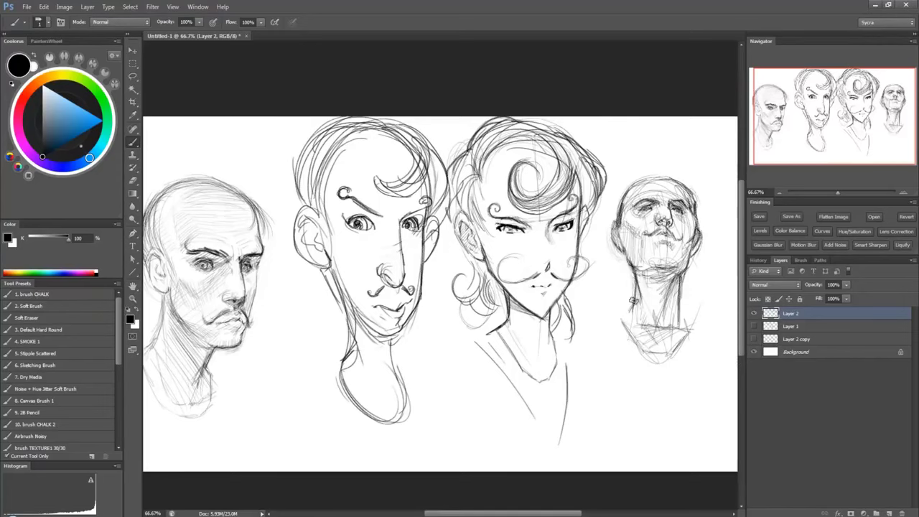
pyautogui.moveTo(710, 262); pyautogui.dragTo(690, 323)
pyautogui.moveTo(651, 260)
pyautogui.mouseDown()
pyautogui.moveTo(671, 267)
pyautogui.moveTo(664, 273)
pyautogui.moveTo(658, 260)
pyautogui.moveTo(672, 261)
pyautogui.moveTo(641, 274)
pyautogui.moveTo(679, 278)
pyautogui.moveTo(671, 321)
pyautogui.mouseUp()
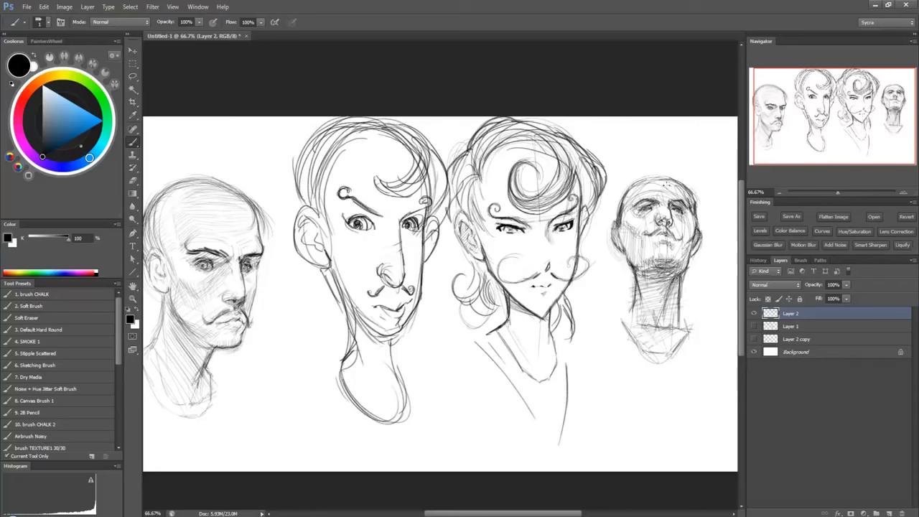